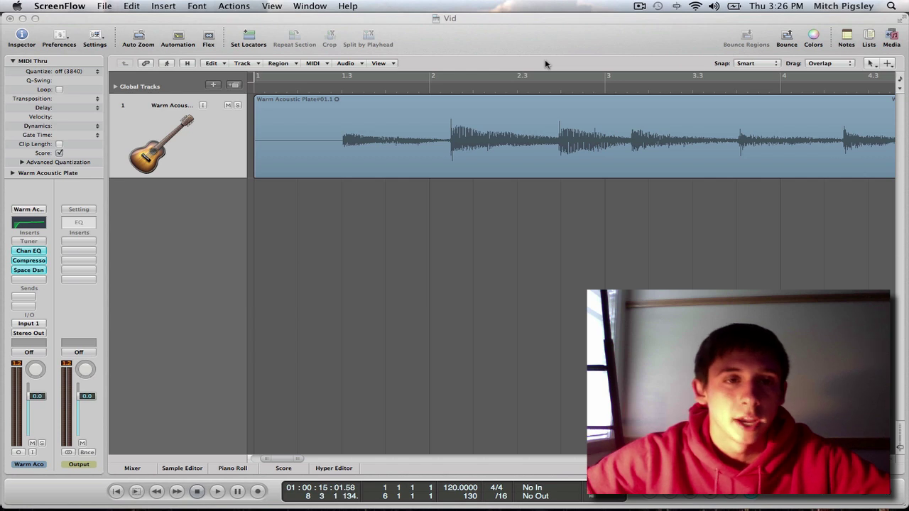
Step: Place the playhead just before bar 1.3, ahead of the first guitar note
left_click(338, 90)
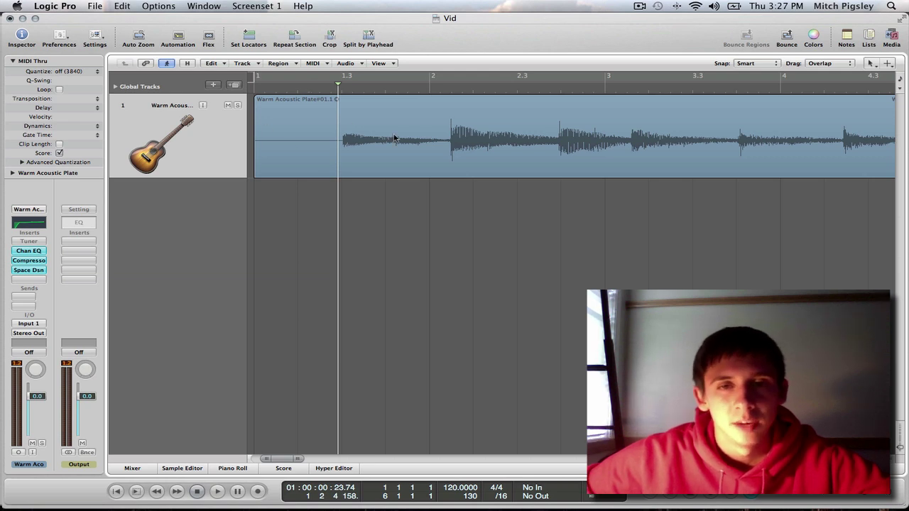
Step: Show the global tracks, raise the tempo to 145, and move the guitar region to about 1.2.3
left_click(116, 86)
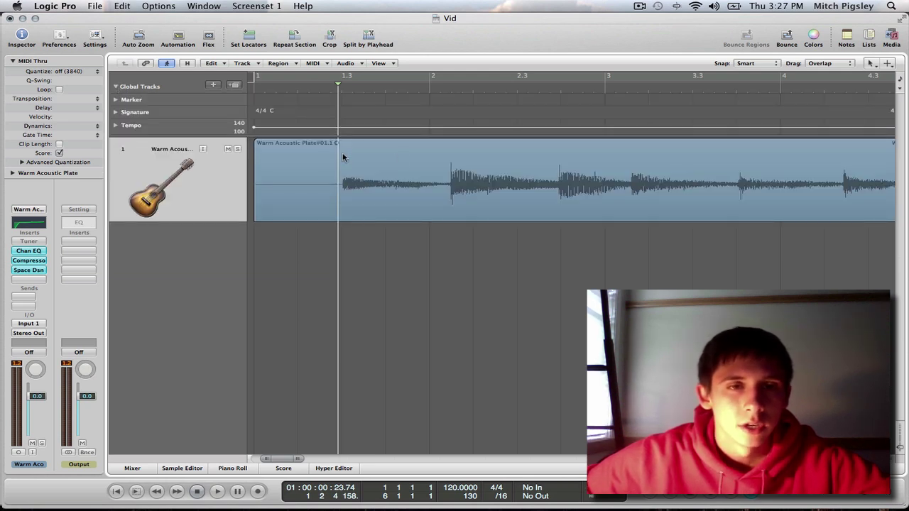
left_click_drag(303, 129, 306, 114)
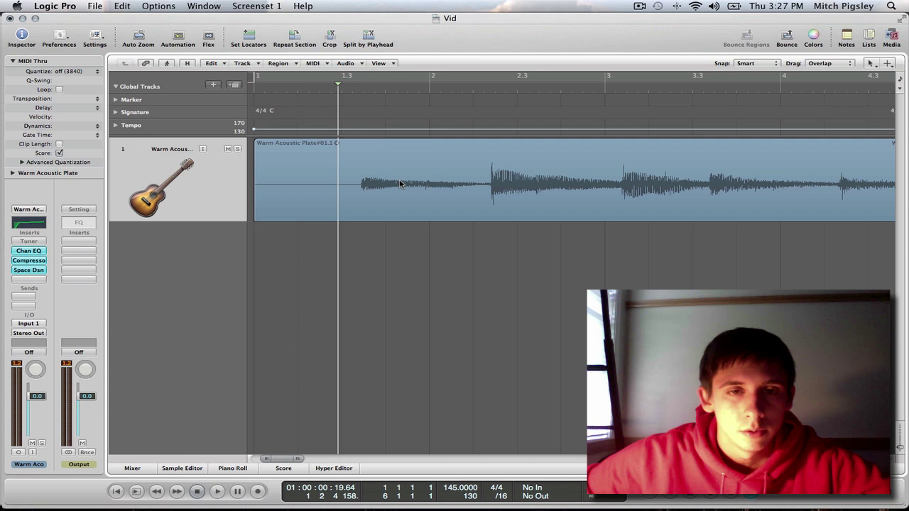
left_click(438, 175)
mouse_move(439, 175)
left_mouse_down()
mouse_move(462, 177)
mouse_move(454, 182)
left_mouse_up()
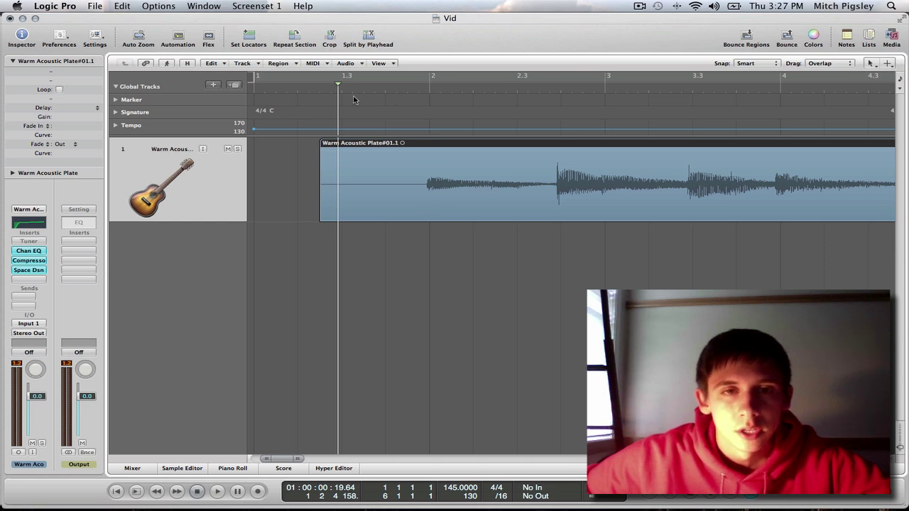
scroll(456, 177, "right", 5)
scroll(457, 178, "left", 5)
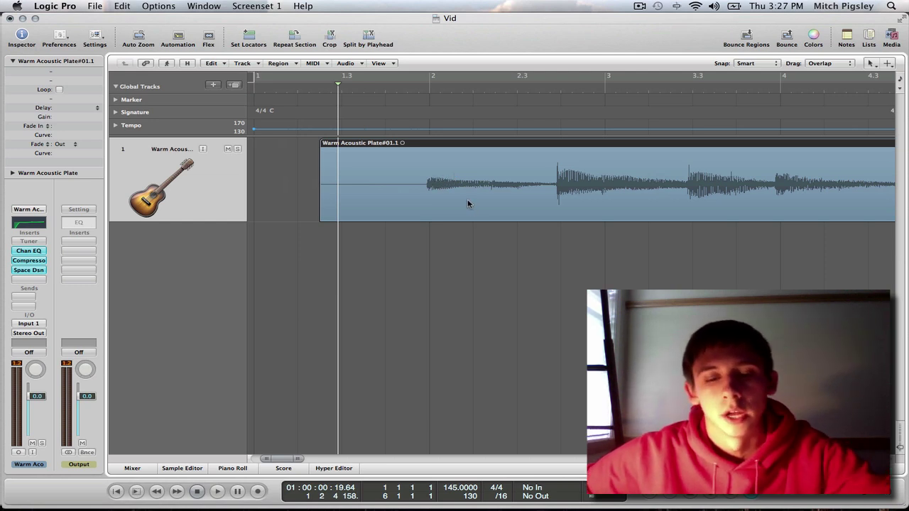
Step: Play the guitar against the 145 tempo, adjusting system volume, then stop
key("space")
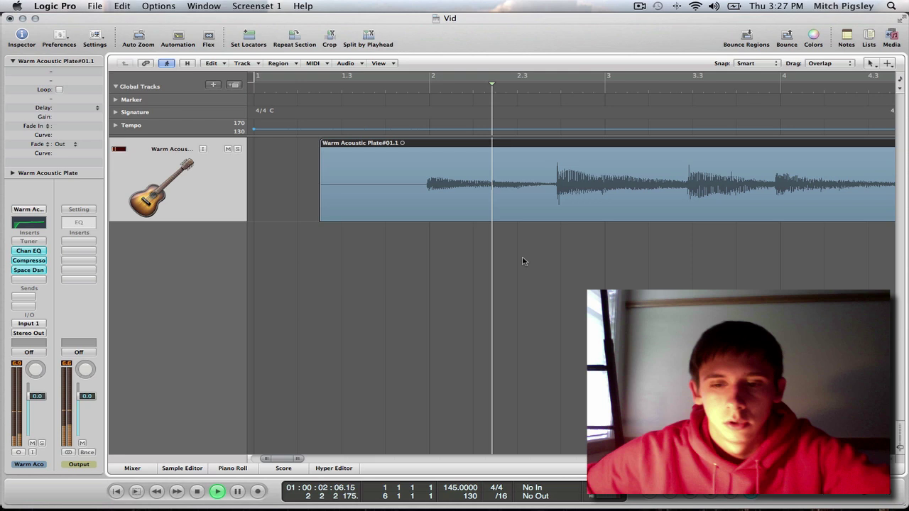
key("XF86AudioRaiseVolume")
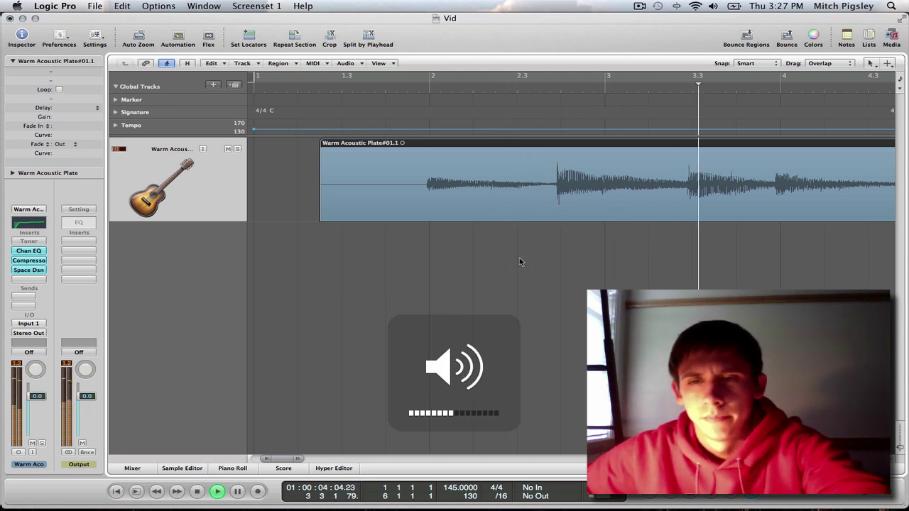
key("XF86AudioLowerVolume")
key("XF86AudioLowerVolume")
key("XF86AudioLowerVolume")
key("XF86AudioLowerVolume")
key("XF86AudioLowerVolume")
key("XF86AudioLowerVolume")
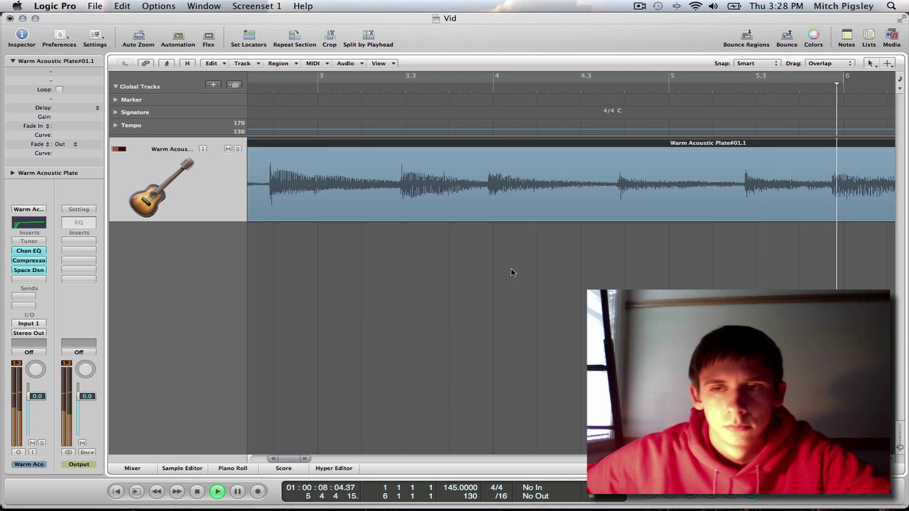
key("space")
scroll(510, 273, "left", 5)
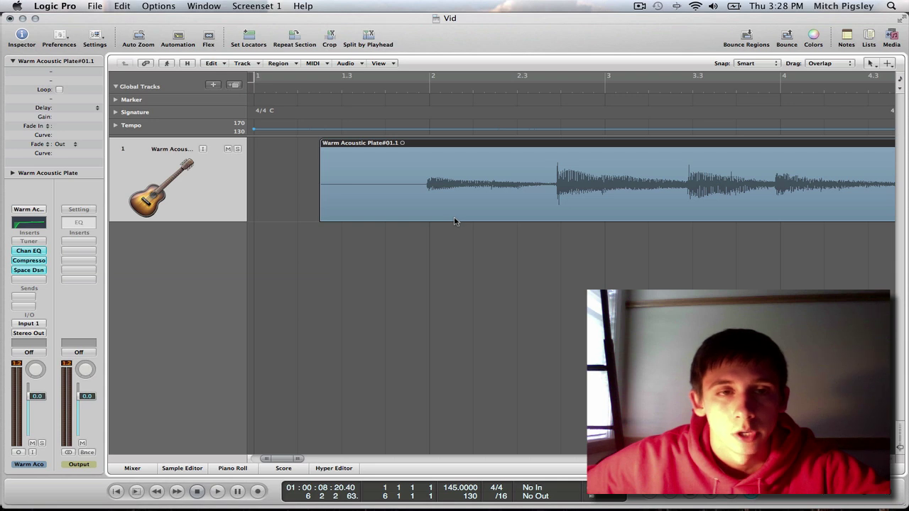
Step: Enlarge the global tracks area, add the Beat Mapping track, and select the guitar region
left_click_drag(221, 138, 224, 215)
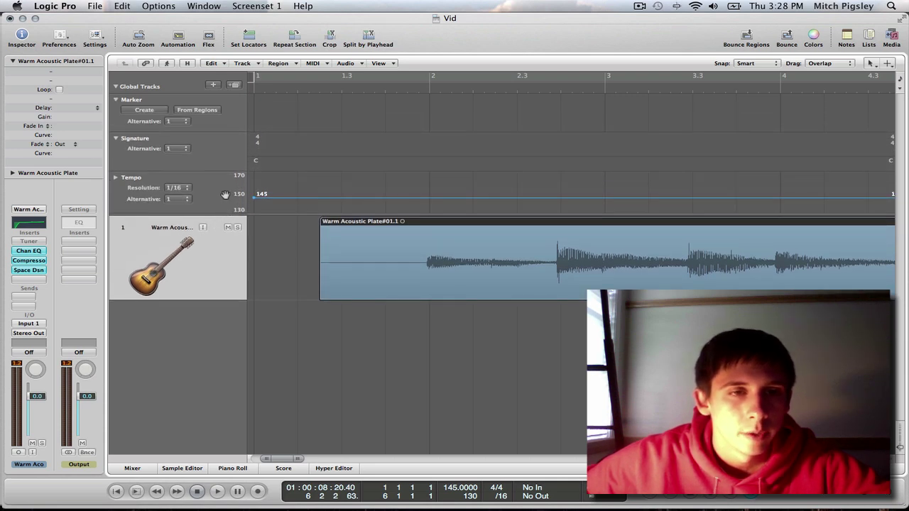
right_click(214, 153)
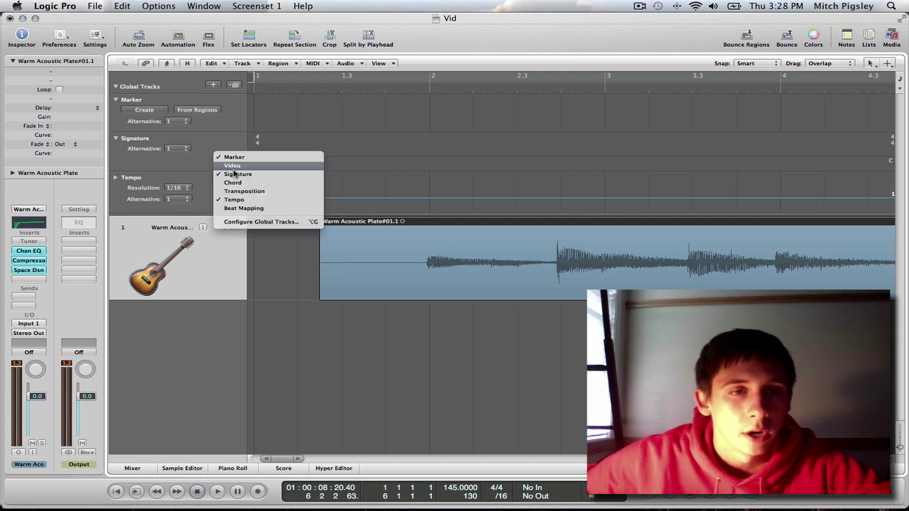
left_click(254, 209)
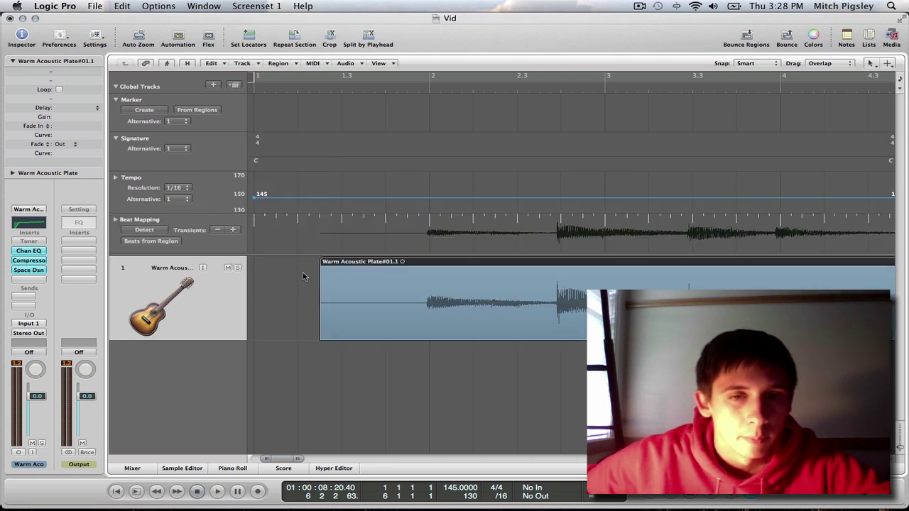
left_click(341, 370)
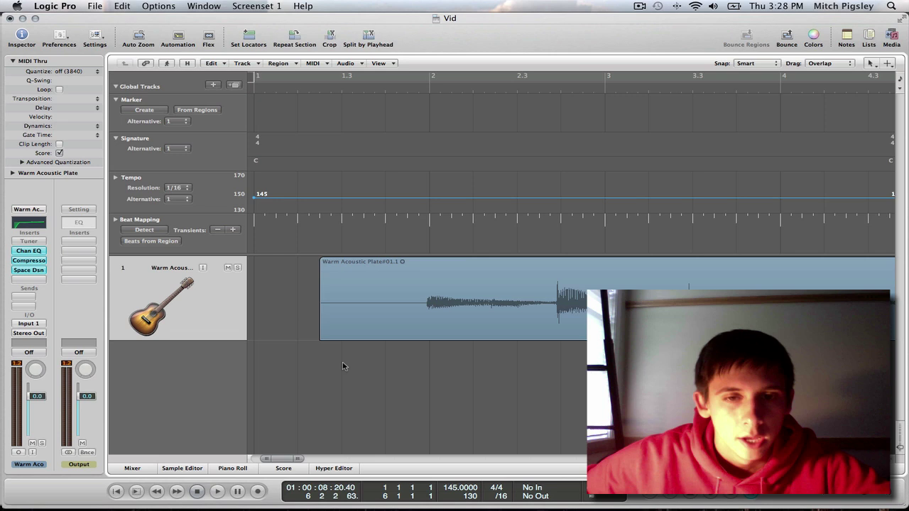
left_click(476, 311)
scroll(497, 355, "right", 3)
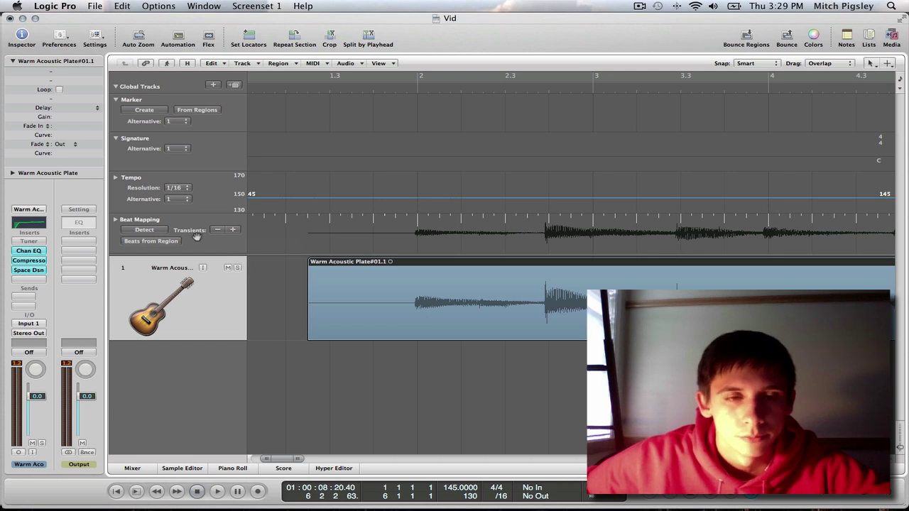
Step: Detect the guitar region's transients, then increase the transient count twice with the + button
left_click(145, 230)
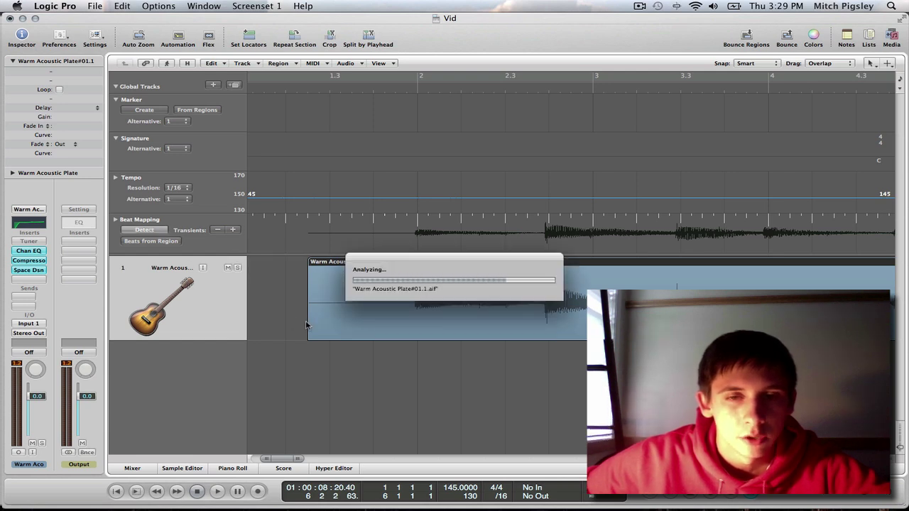
scroll(419, 347, "right", 3)
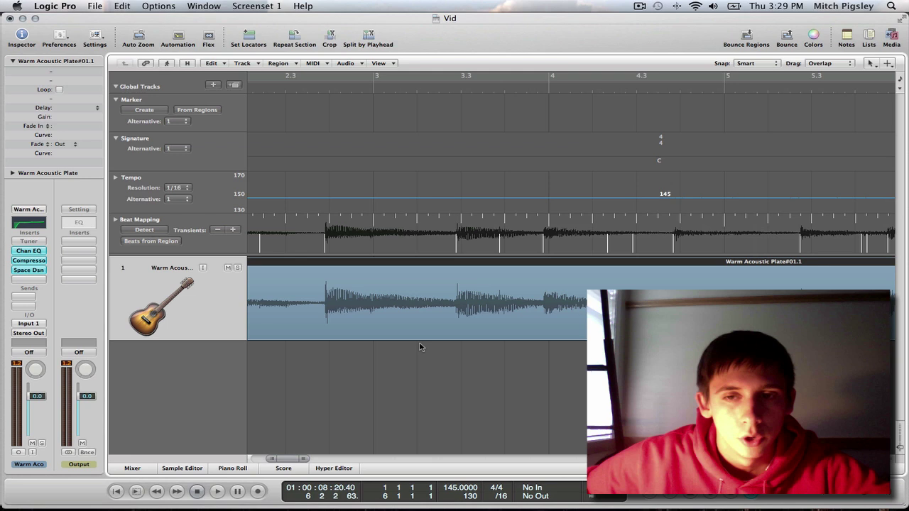
scroll(420, 346, "left", 2)
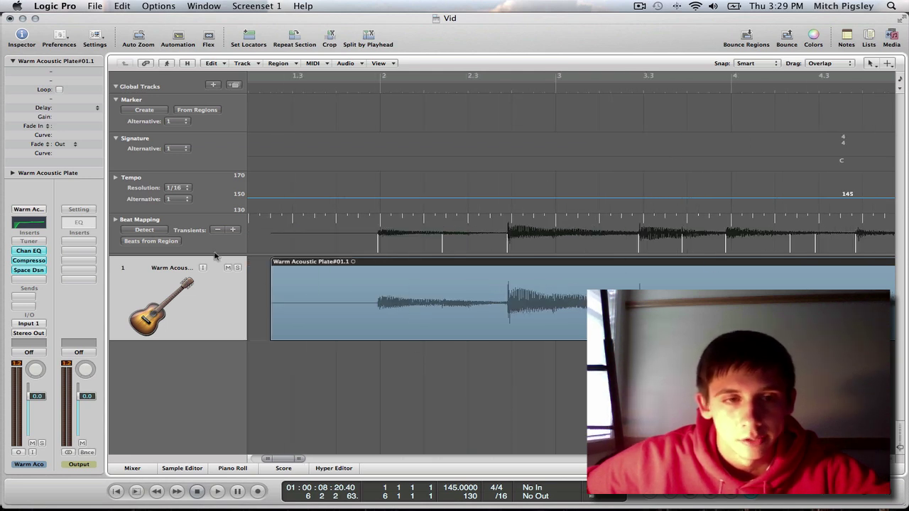
left_click(233, 230)
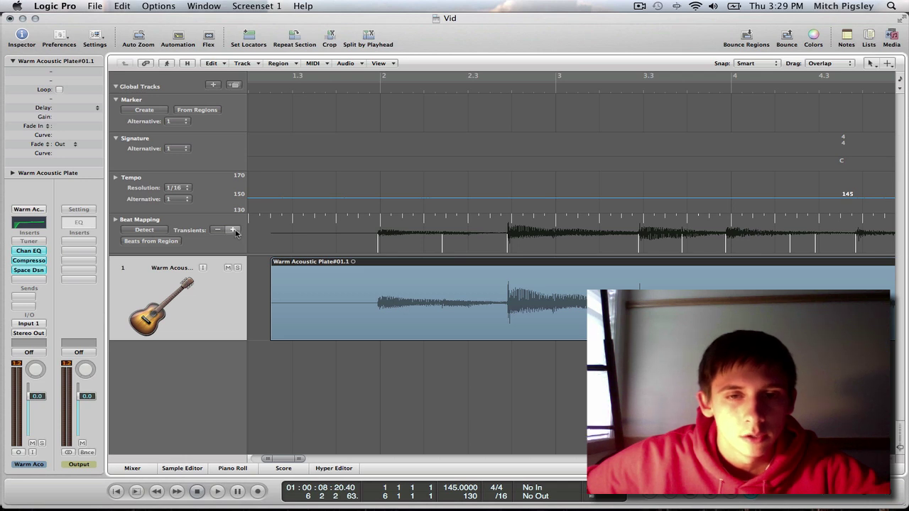
left_click(233, 230)
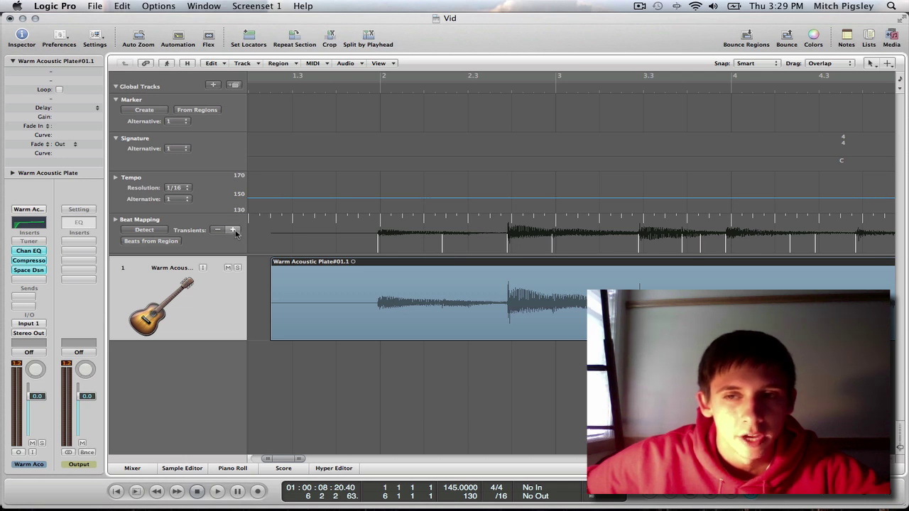
Step: Map the first guitar transient to bar 2 (tempo 147.2699) and play from just before bar 2
left_click(379, 242)
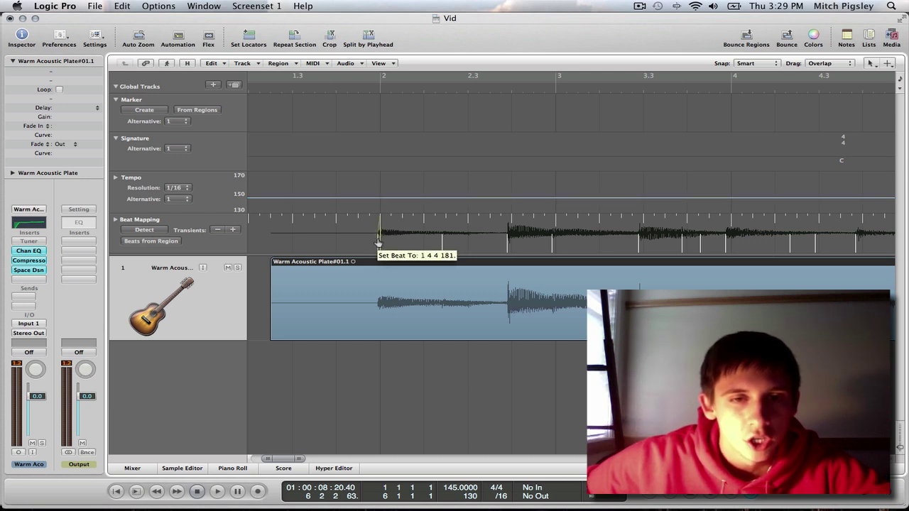
mouse_move(380, 241)
left_mouse_down()
mouse_move(445, 243)
mouse_move(377, 243)
left_mouse_up()
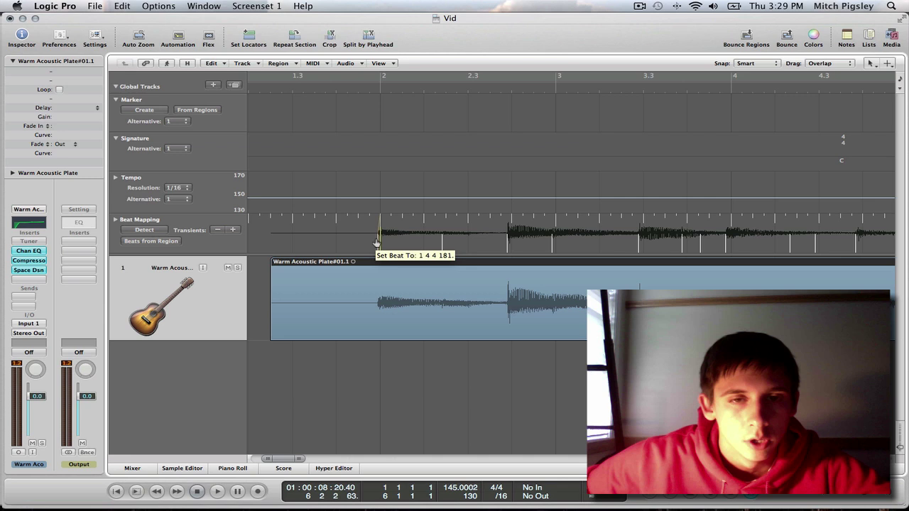
left_click_drag(376, 242, 377, 243)
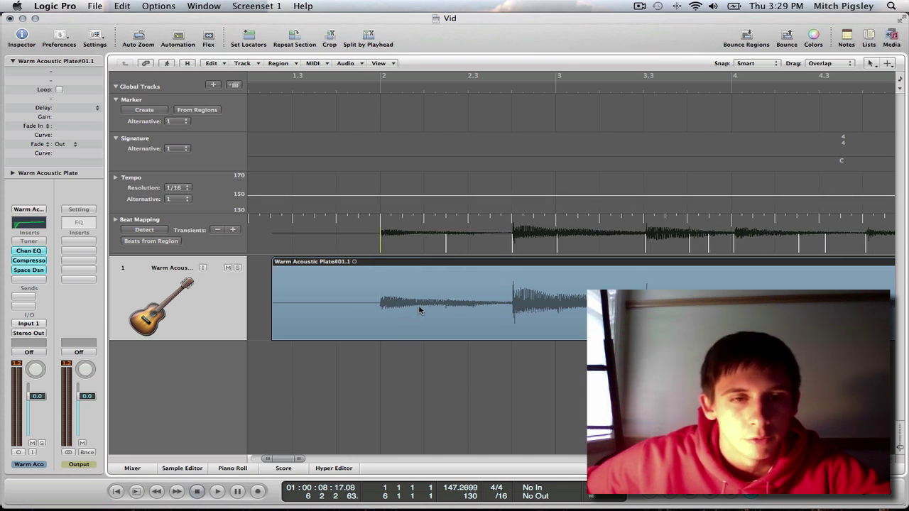
scroll(532, 227, "right", 3)
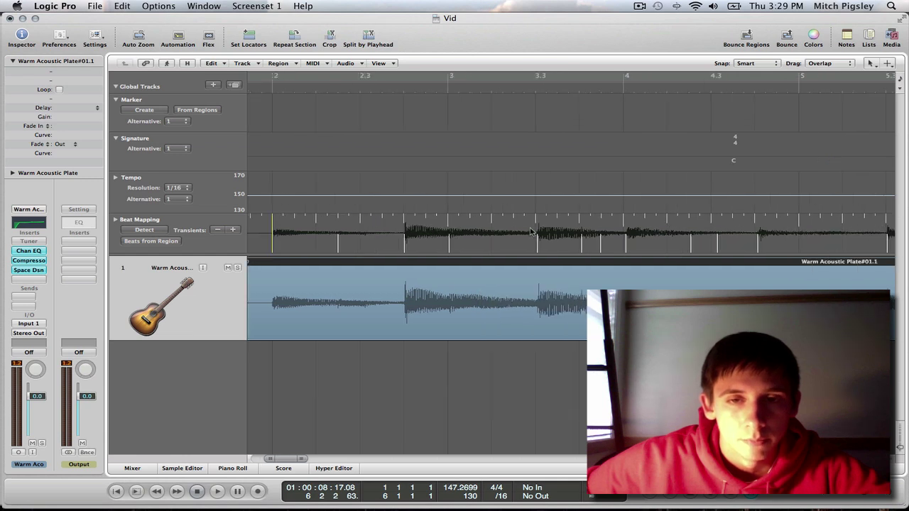
scroll(470, 191, "left", 4)
left_click(377, 79)
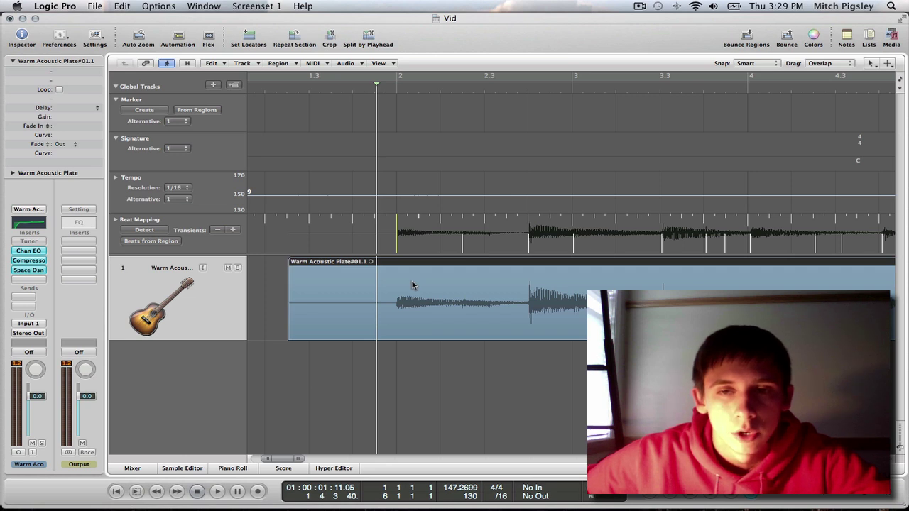
key("space")
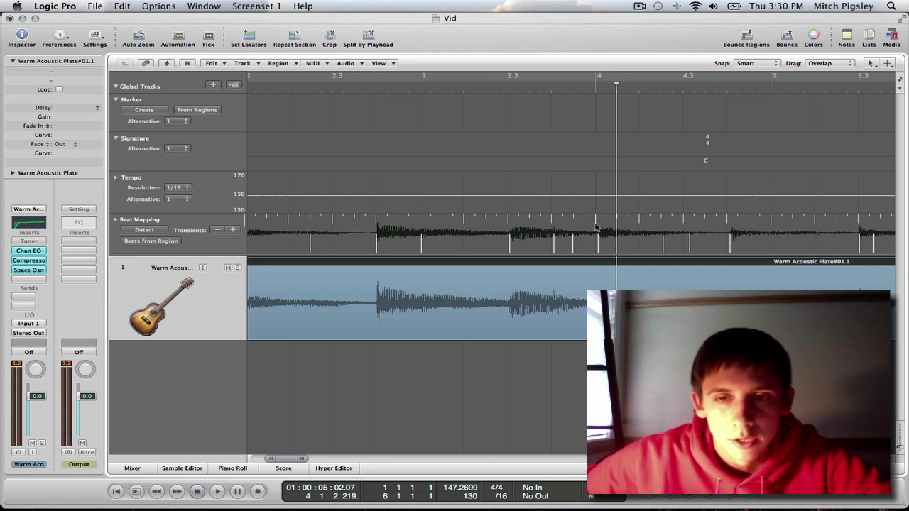
left_click_drag(595, 225, 611, 266)
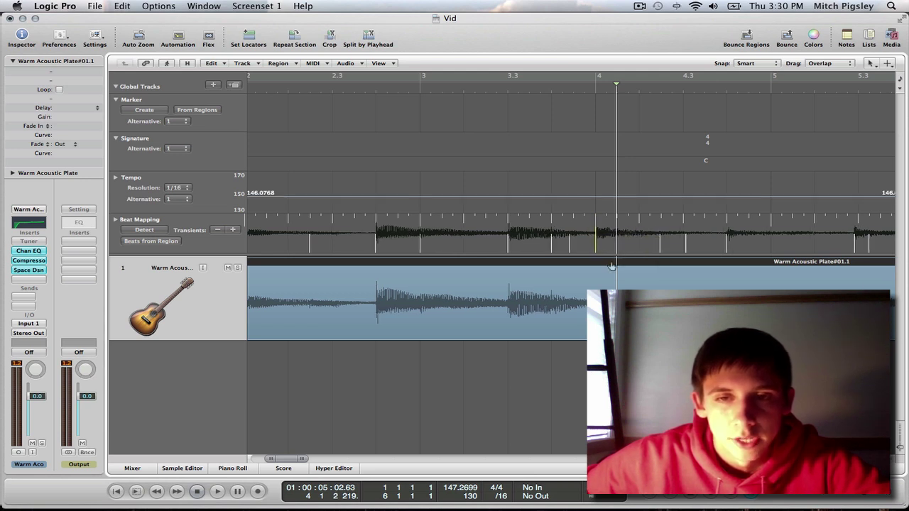
scroll(554, 274, "left", 3)
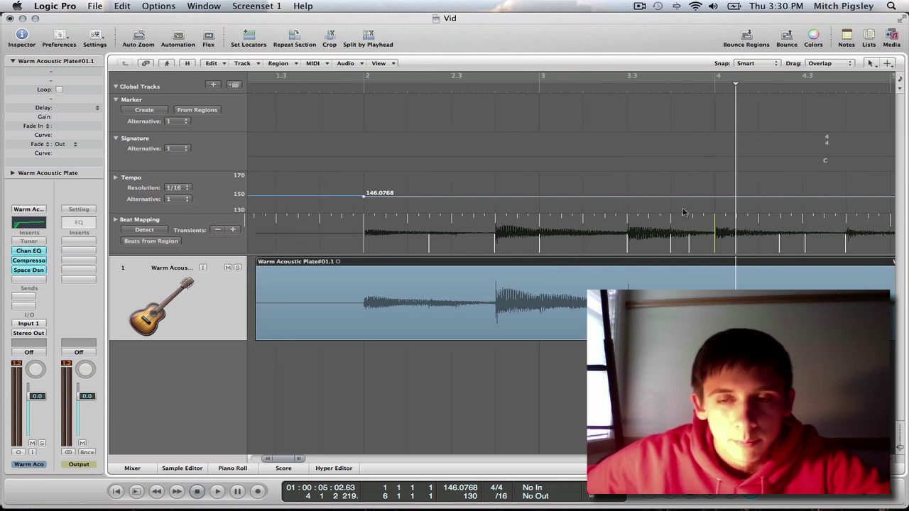
left_click(310, 81)
key("space")
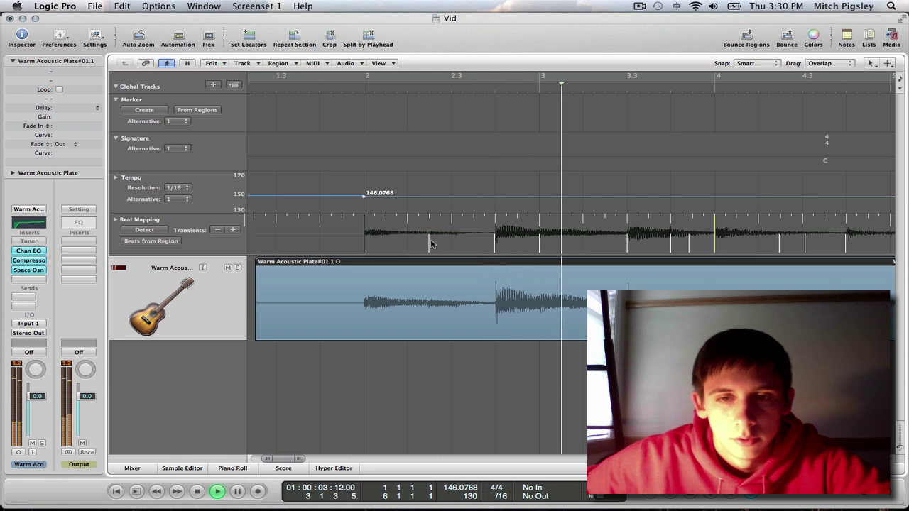
scroll(430, 244, "right", 5)
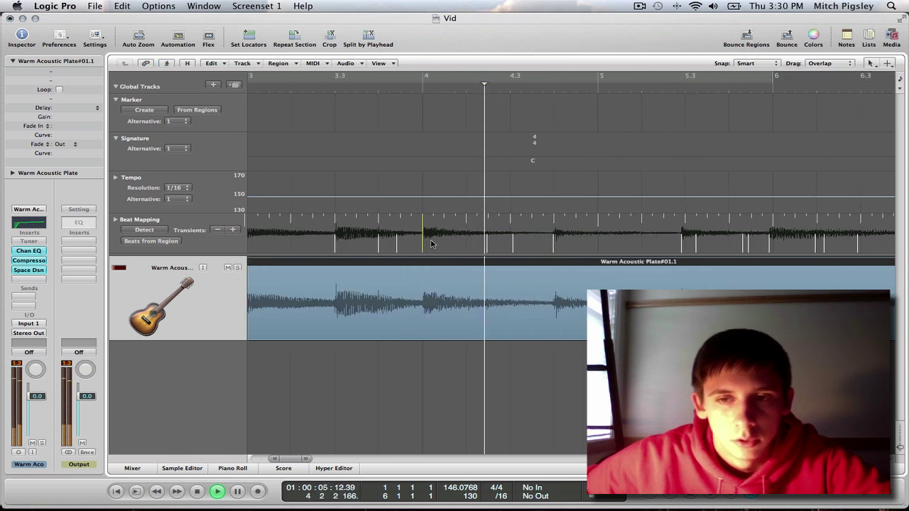
scroll(431, 244, "right", 5)
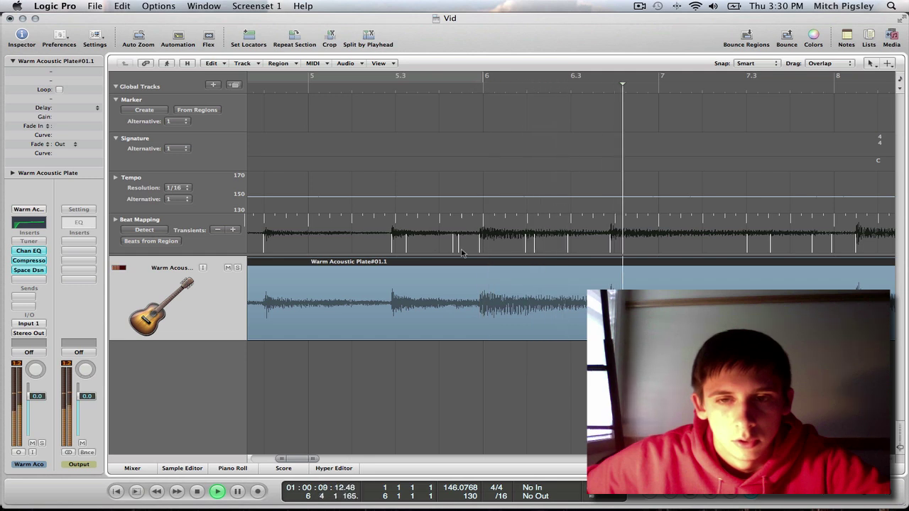
scroll(461, 254, "right", 3)
scroll(462, 253, "right", 2)
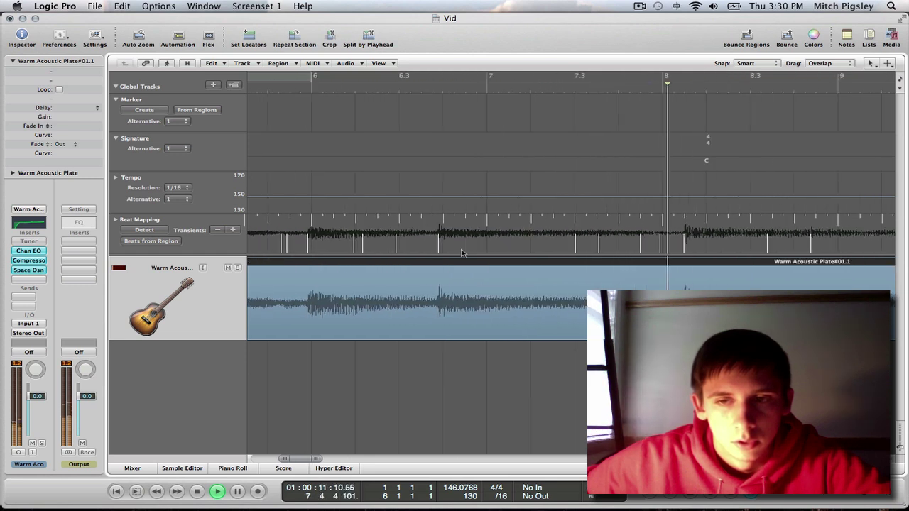
scroll(462, 254, "left", 4)
key("space")
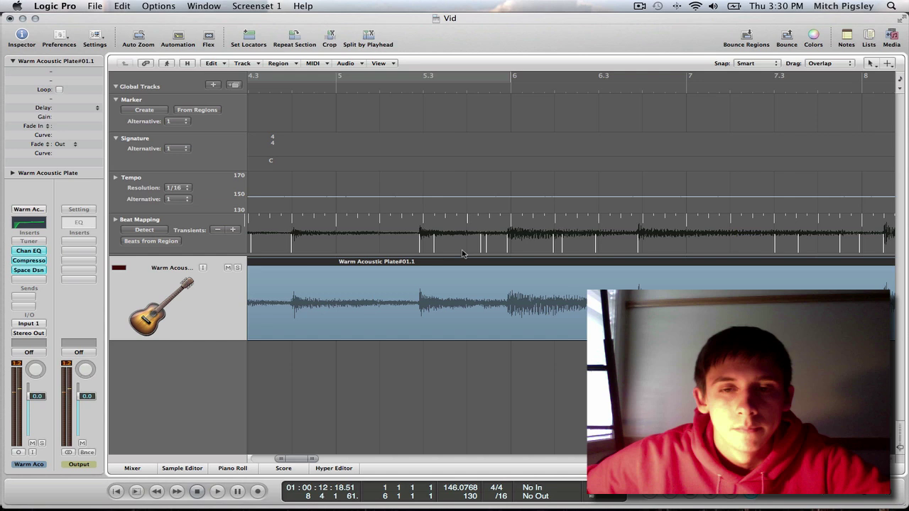
scroll(462, 254, "left", 1)
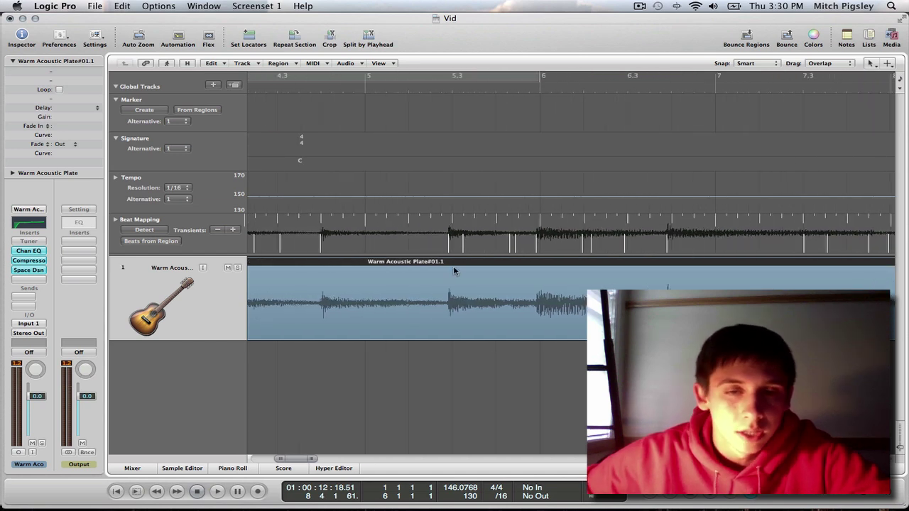
scroll(452, 266, "right", 6)
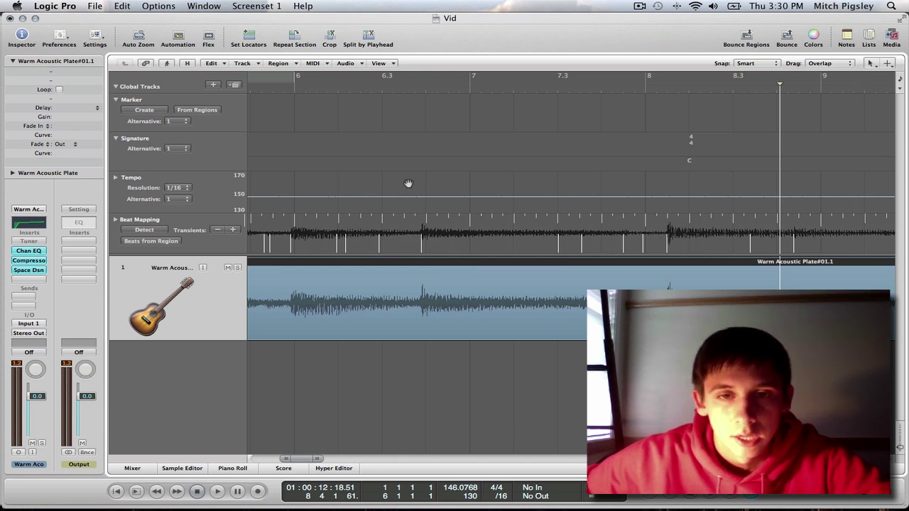
left_click(274, 91)
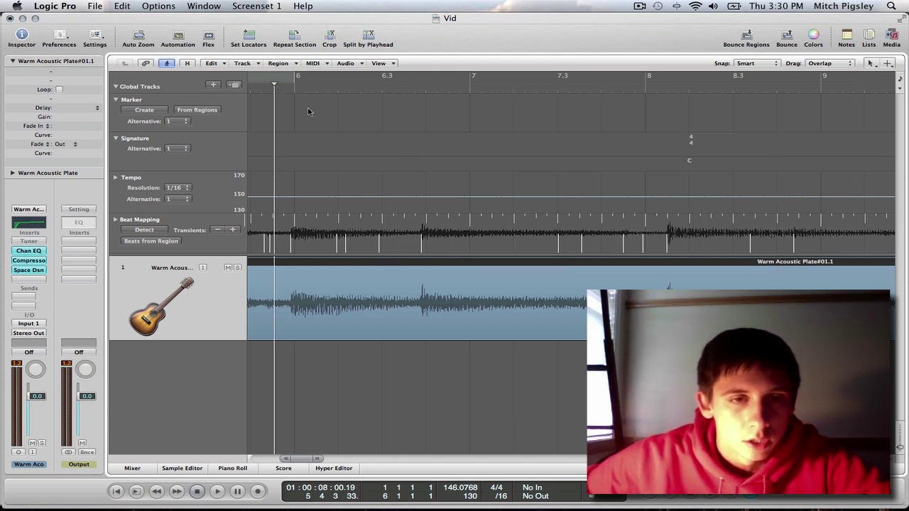
key("space")
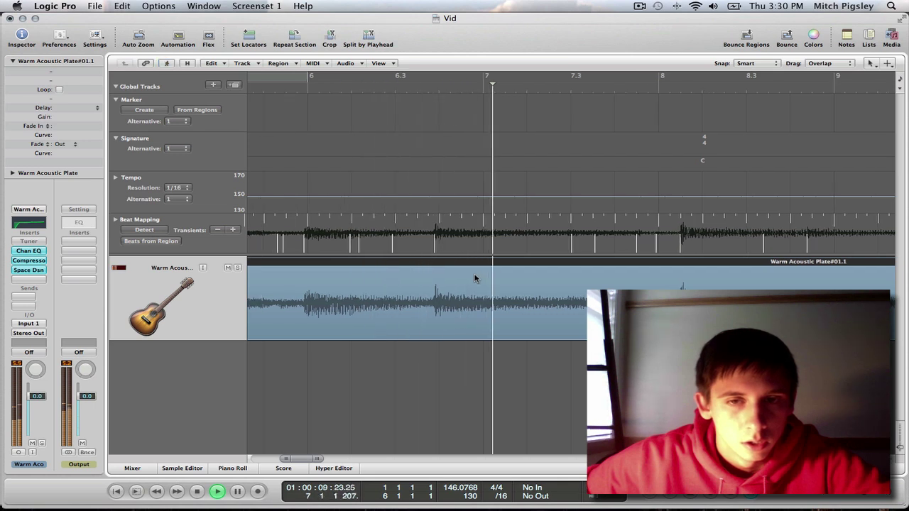
scroll(477, 277, "left", 4)
left_click(347, 93)
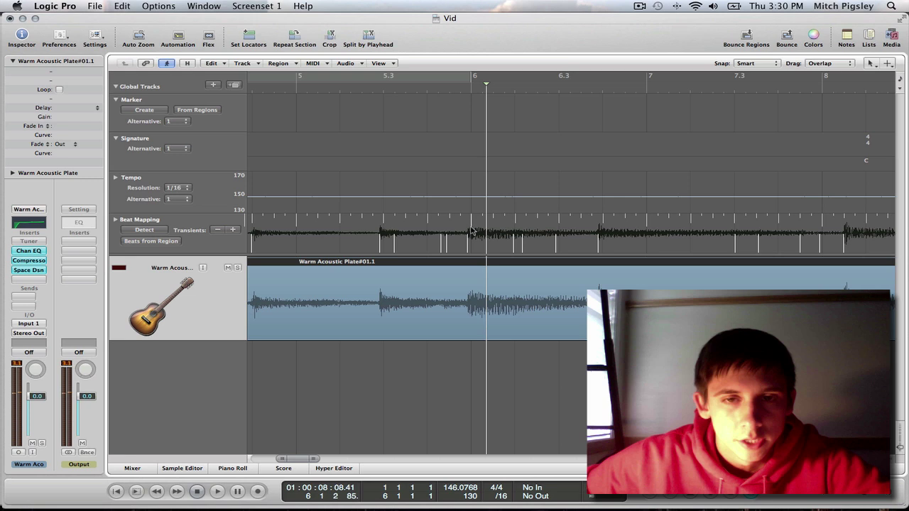
Step: Map a beat to the guitar transient near bar 6, creating a 147.6861 tempo change at bar 4
left_click_drag(471, 230, 465, 243)
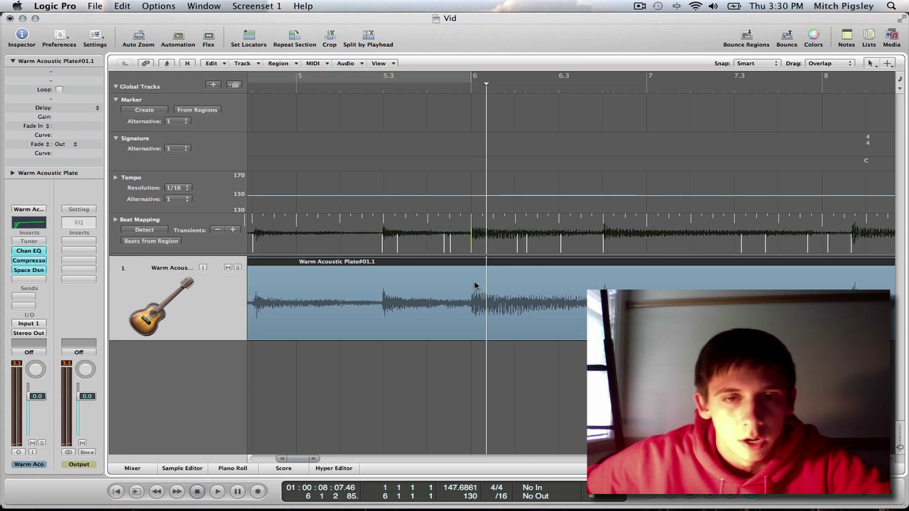
scroll(475, 285, "left", 10)
key("super+Left")
key("super+Left")
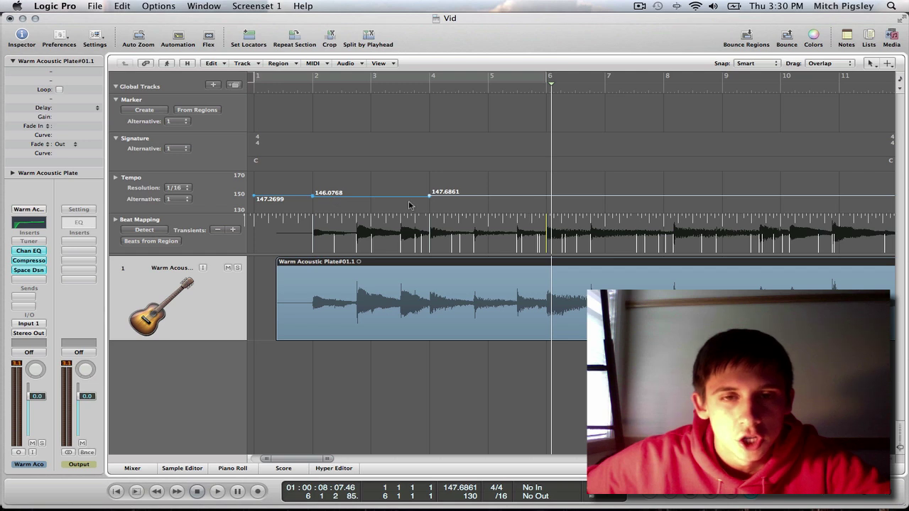
key("super+Right")
key("super+Right")
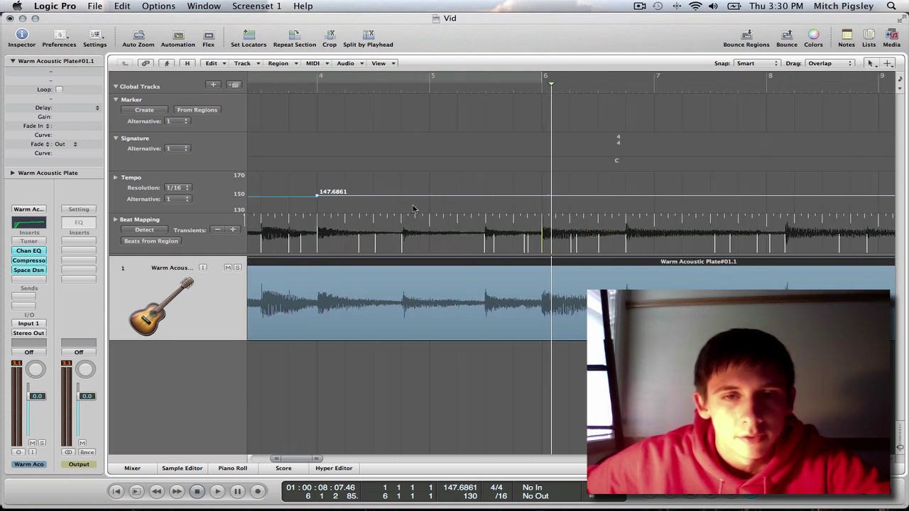
scroll(509, 228, "right", 3)
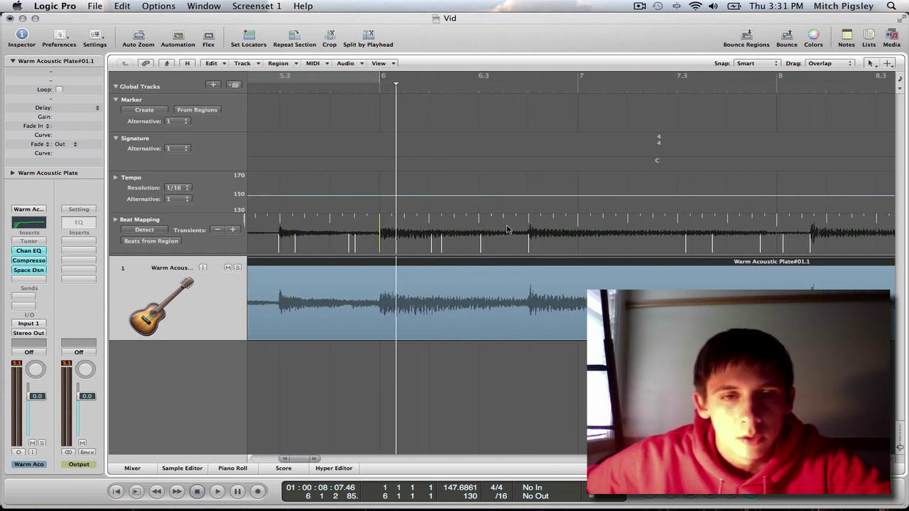
scroll(362, 104, "left", 8)
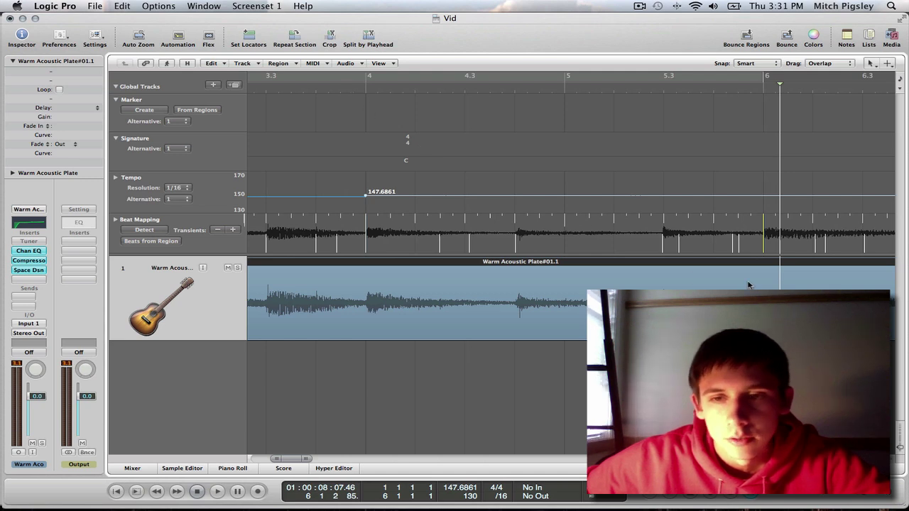
scroll(676, 272, "right", 4)
scroll(676, 272, "left", 2)
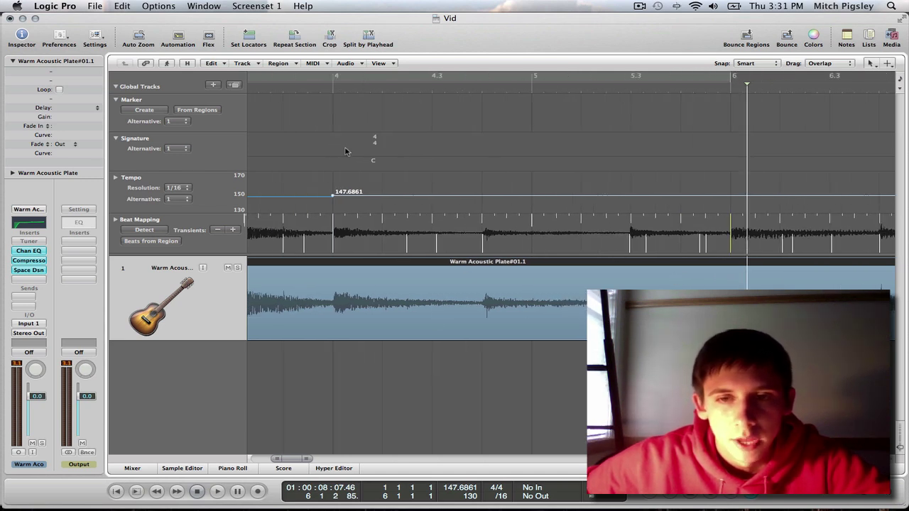
Step: Replay from bar 3, then map the bar 8 beat to its transient, dropping tempo to 136.4014
left_click(301, 84)
key("space")
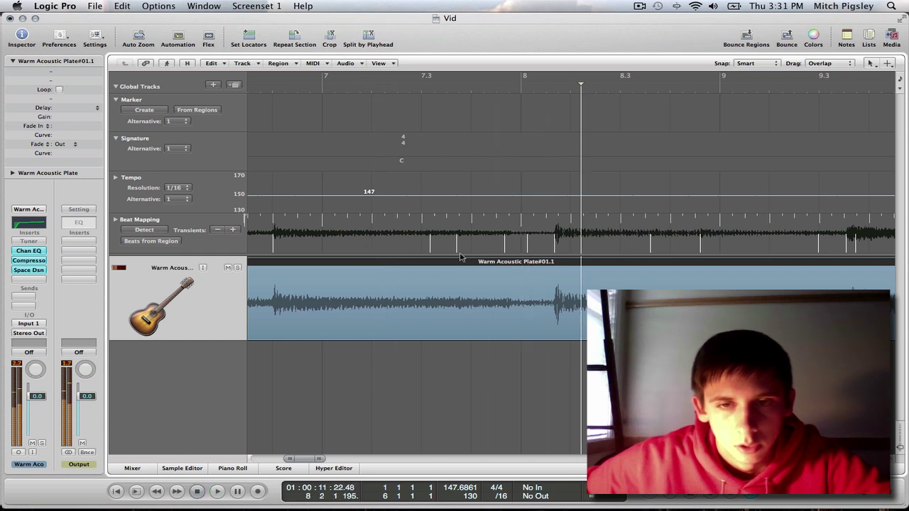
key("space")
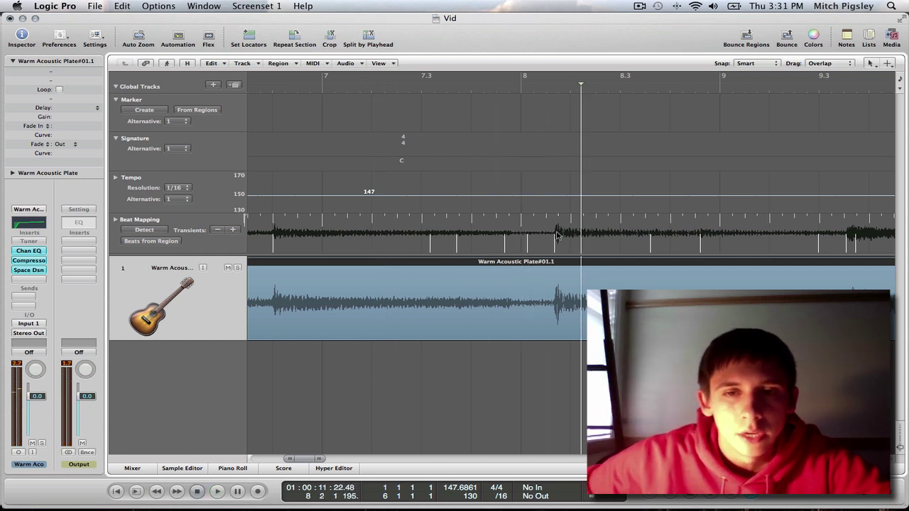
left_click_drag(522, 229, 561, 236)
Step: Play the guitar from just before bar 6 to hear the 136.4014 tempo change
scroll(497, 213, "left", 5)
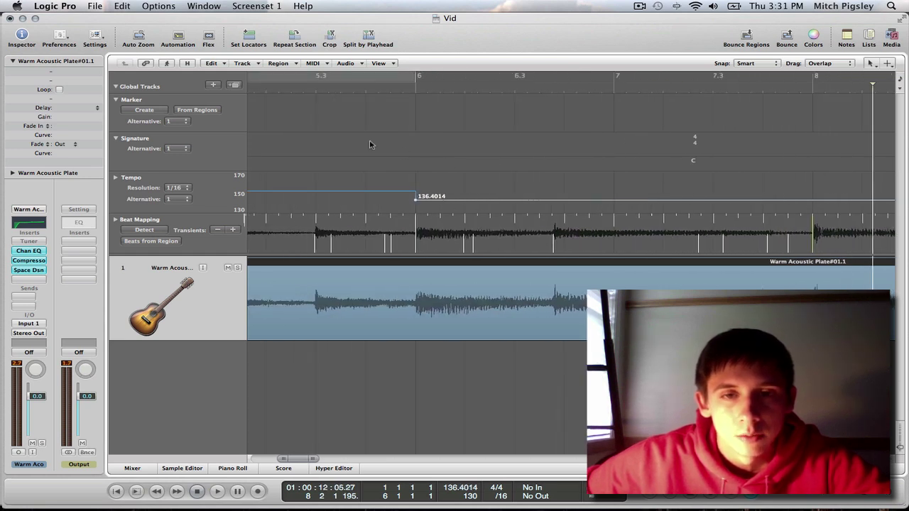
left_click(306, 93)
key("space")
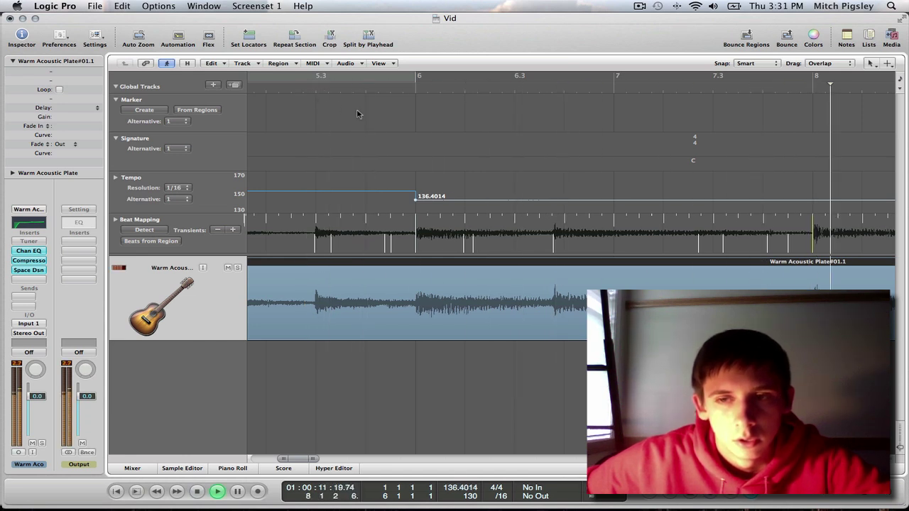
scroll(419, 157, "left", 10)
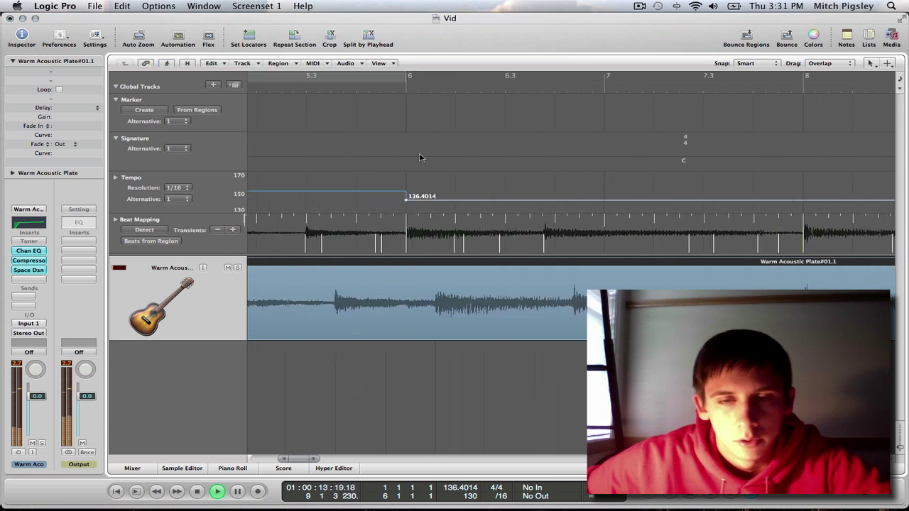
scroll(419, 157, "left", 1)
key("space")
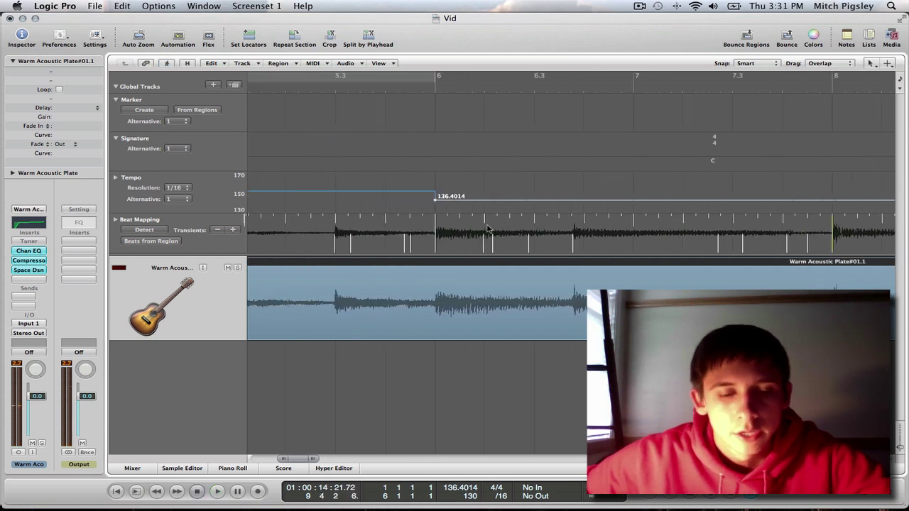
Step: Undo the 136.4014 change and remap the bar 6 and bar 8 transients (147.6452, 130.4412)
key("super+z")
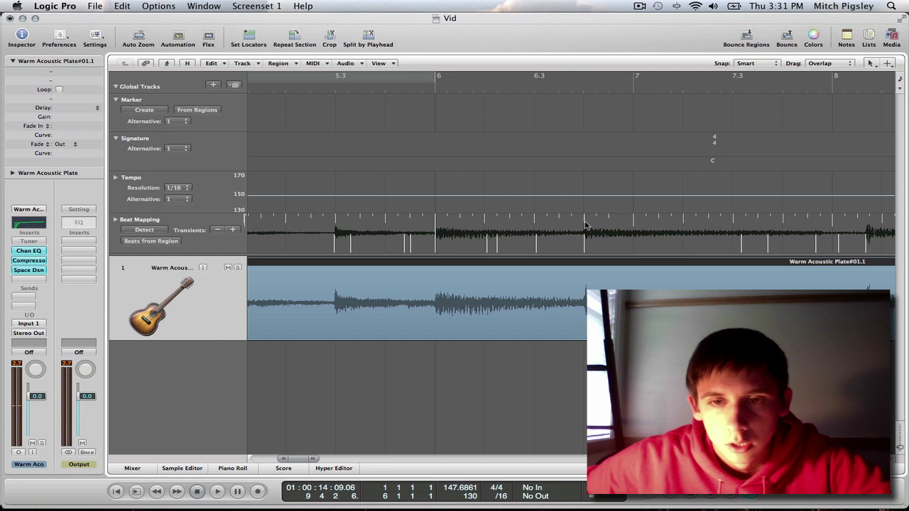
double_click(411, 93)
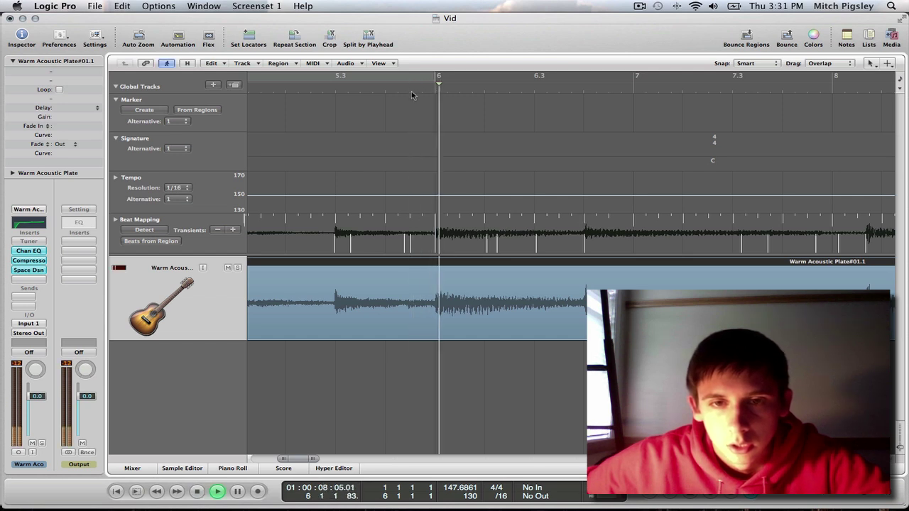
key("space")
left_click(585, 224)
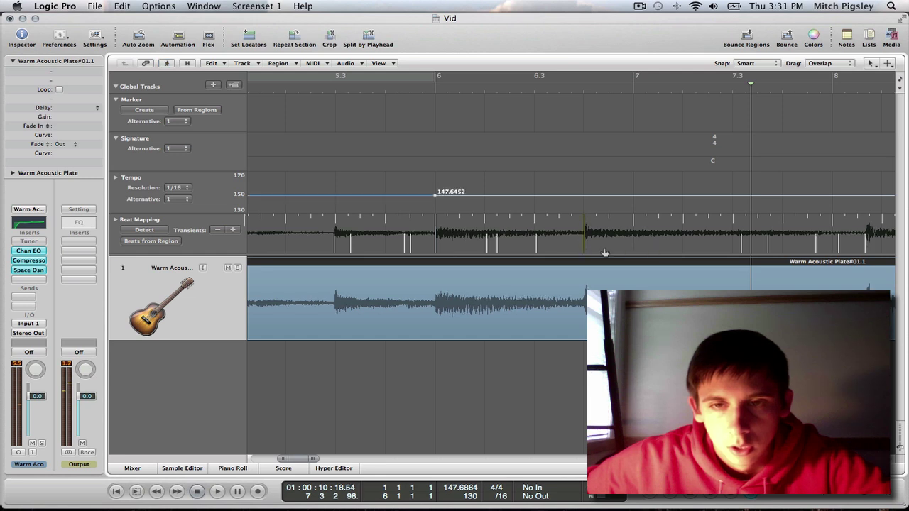
scroll(660, 234, "right", 5)
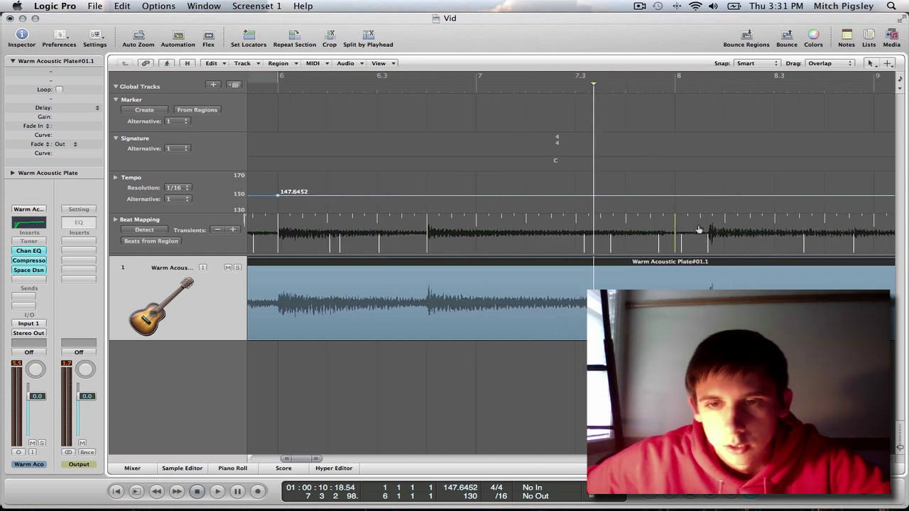
left_click(699, 229)
double_click(350, 90)
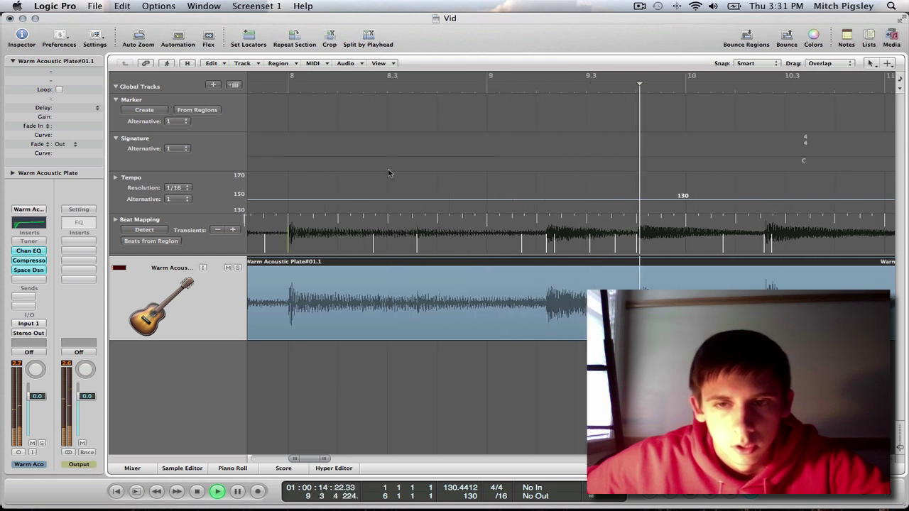
Step: Map beat 9 4 1 1 to its transient so tempo rises to 148.8481 at bar 8, then zoom out
key("space")
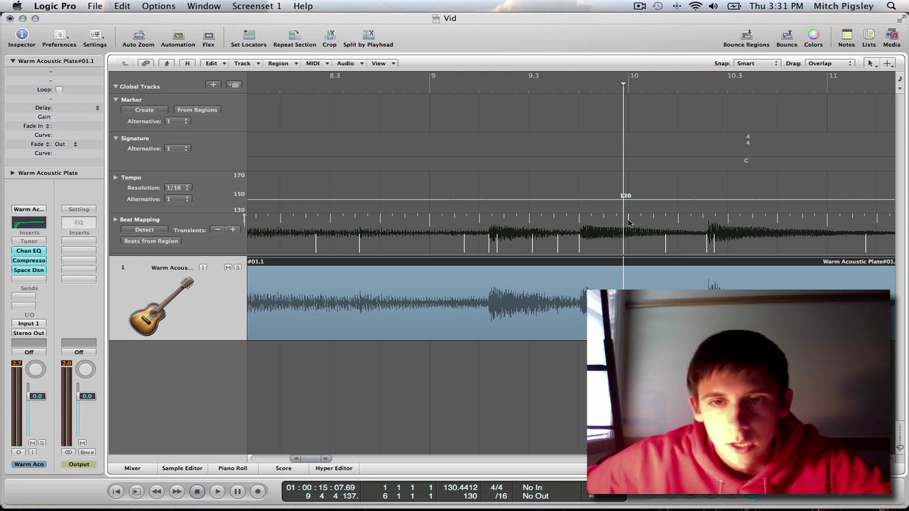
left_click_drag(629, 224, 581, 242)
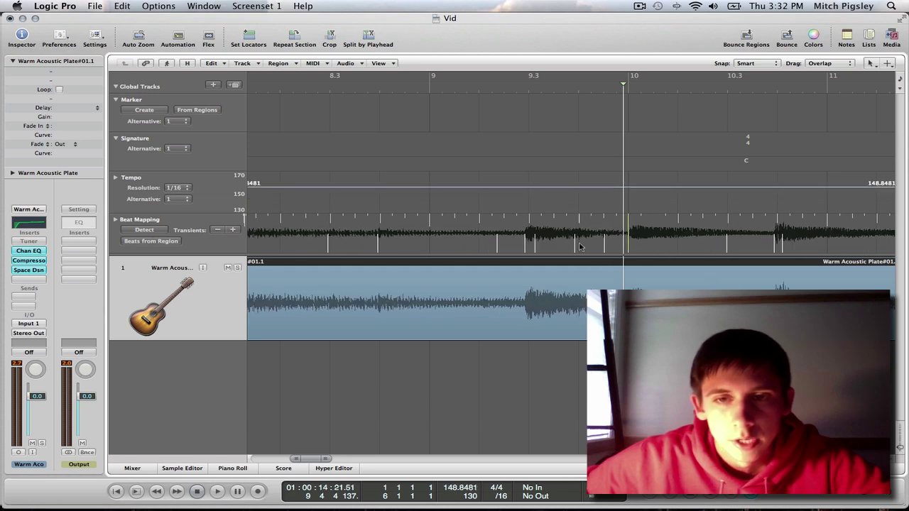
key("super+Left")
key("super+Left")
key("super+Left")
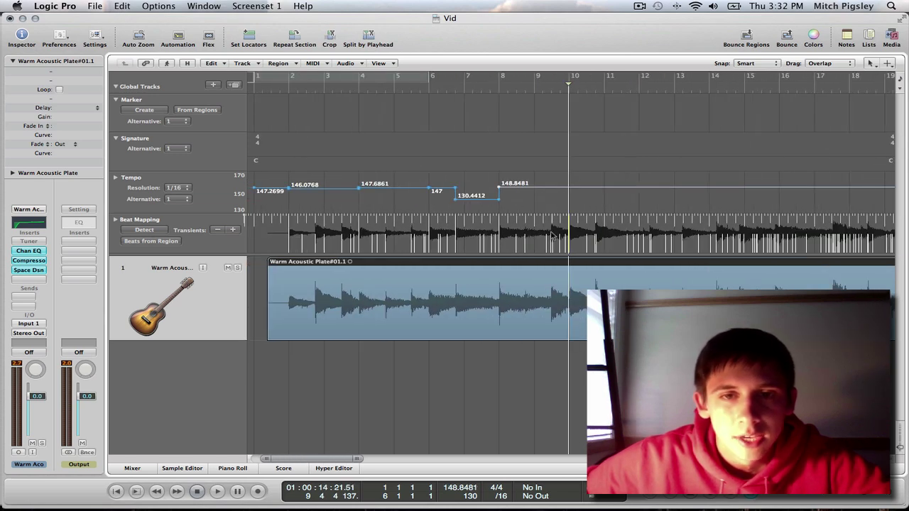
key("super+Right")
key("super+Right")
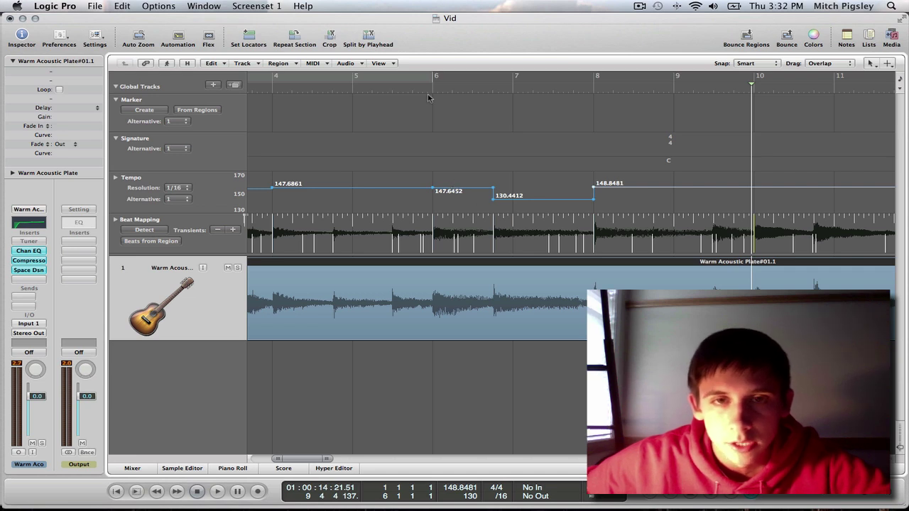
scroll(448, 213, "left", 5)
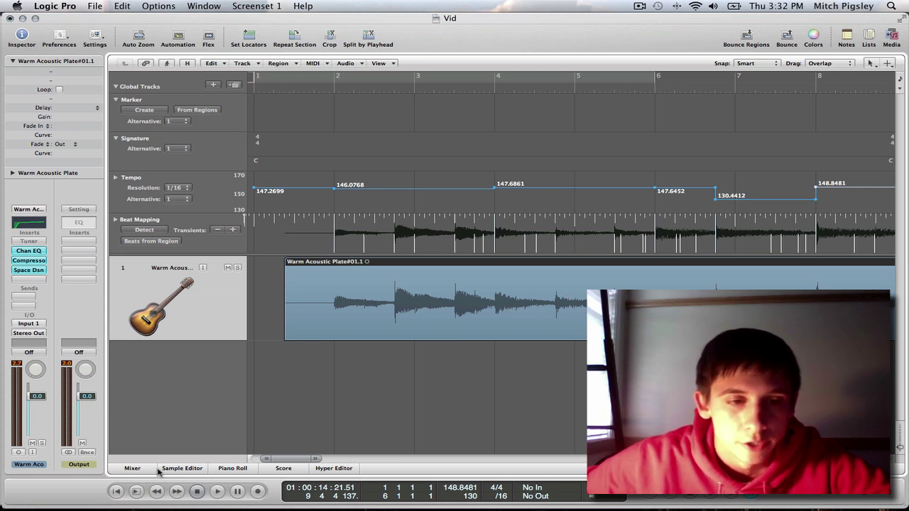
Step: Play the beat-mapped guitar from the start and scroll through the tempo points around bars 4–10
left_click(118, 492)
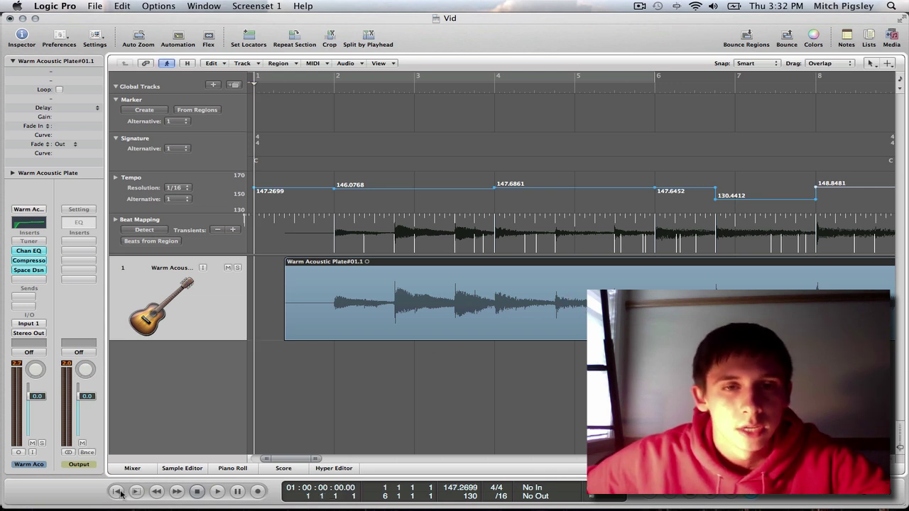
key("space")
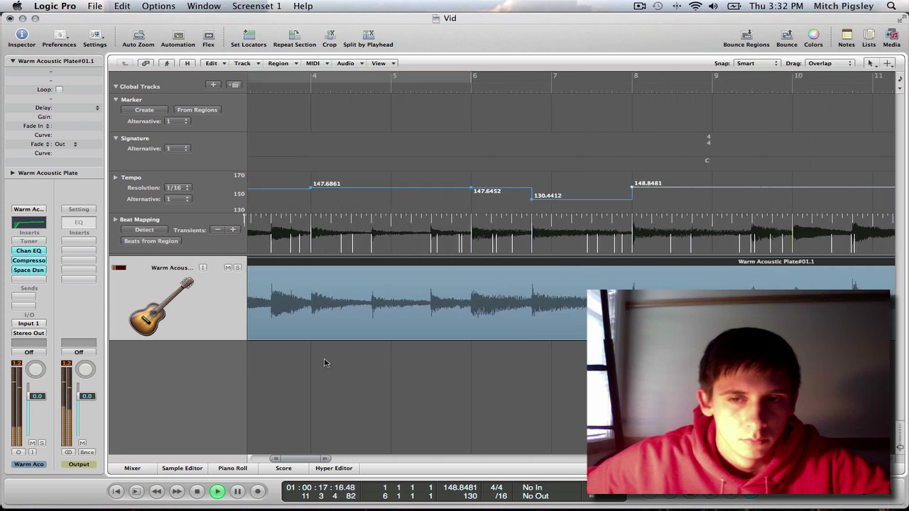
key("space")
scroll(324, 362, "left", 5)
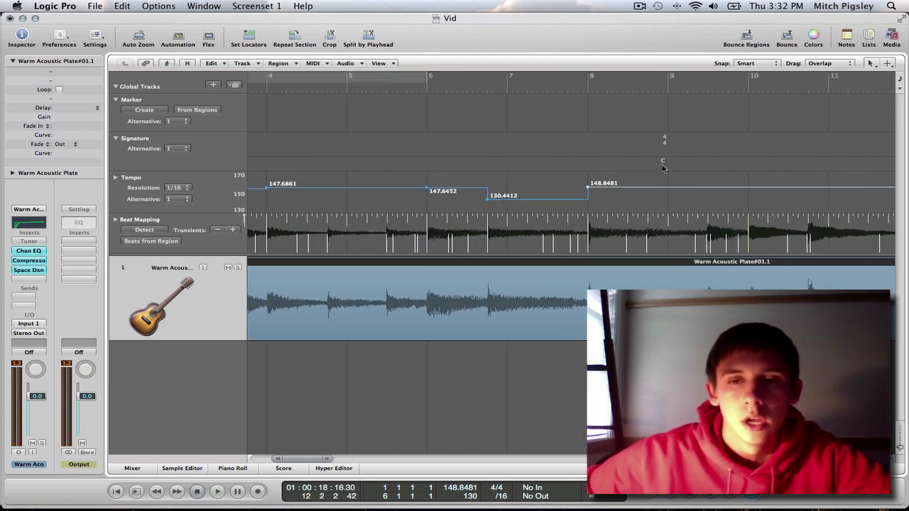
scroll(796, 284, "right", 3)
scroll(796, 284, "right", 2)
scroll(509, 239, "left", 4)
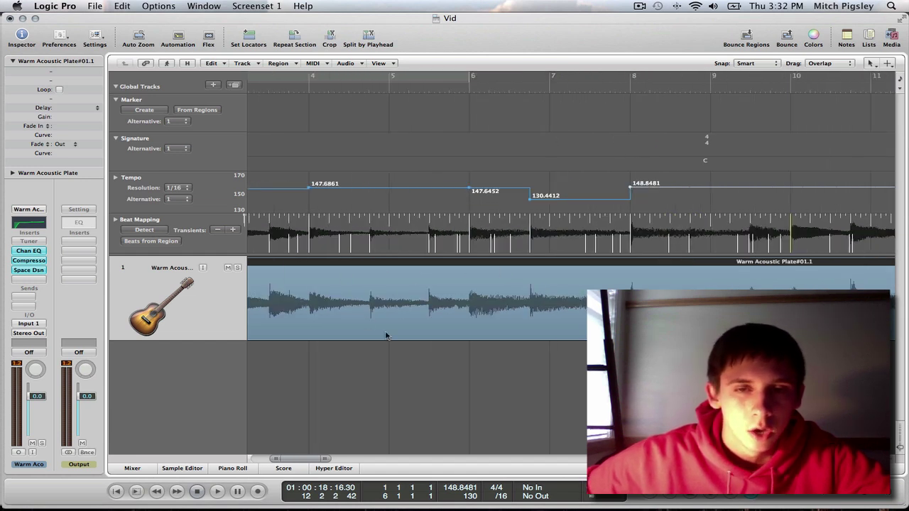
scroll(440, 339, "left", 1)
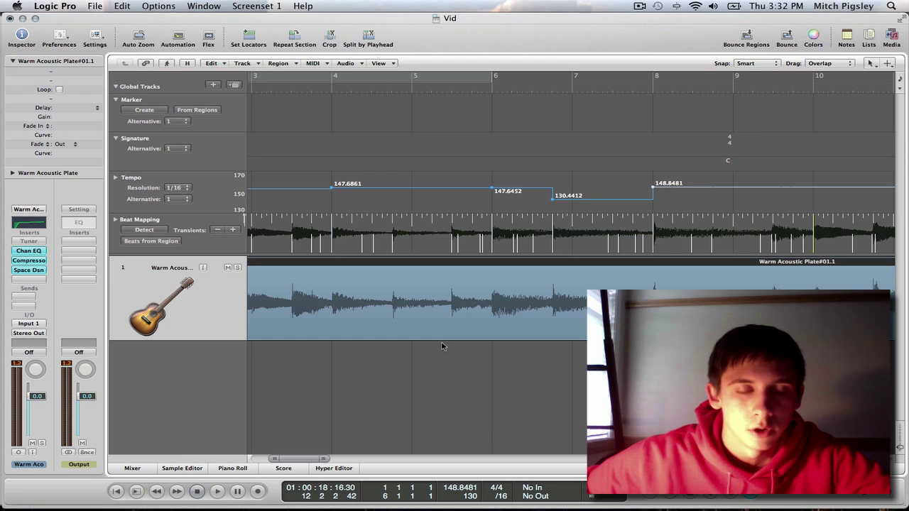
scroll(442, 345, "left", 1)
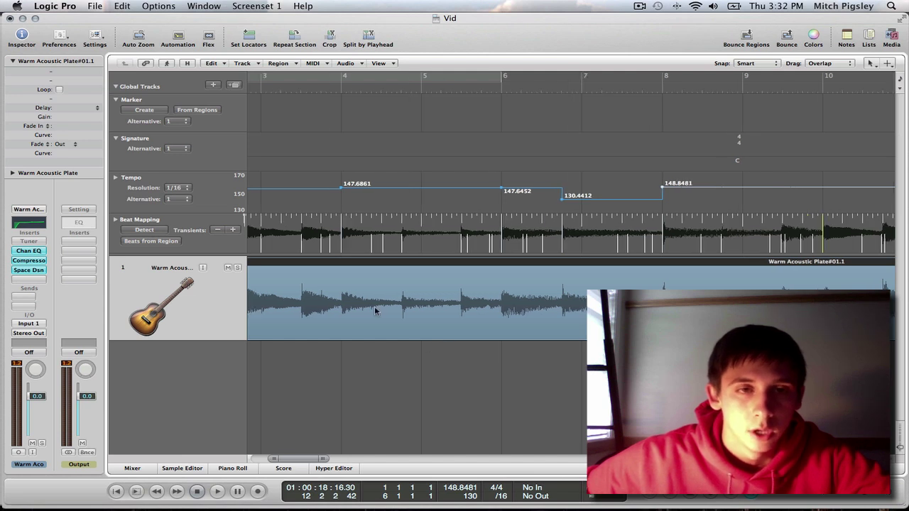
Step: Hide the global lanes and add a software instrument track loaded with Ultrabeat Drum Machine
left_click(115, 86)
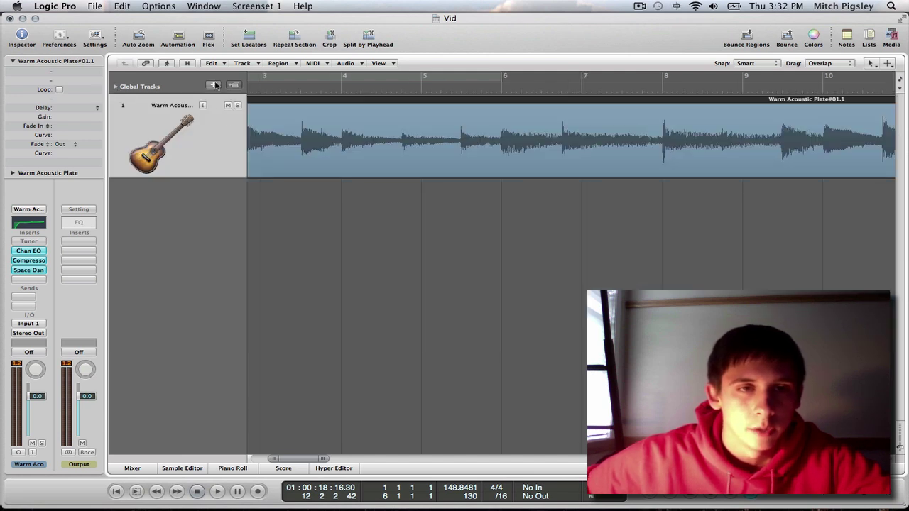
left_click(213, 85)
left_click(388, 71)
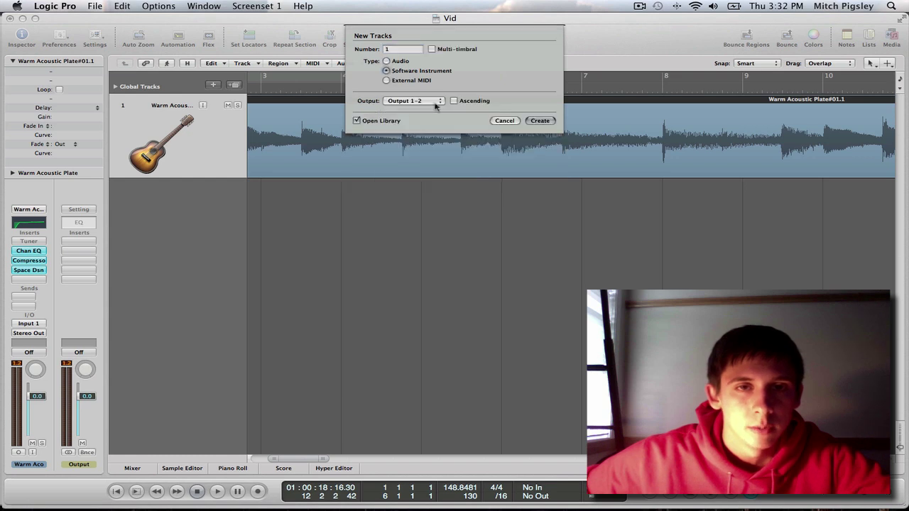
left_click(538, 121)
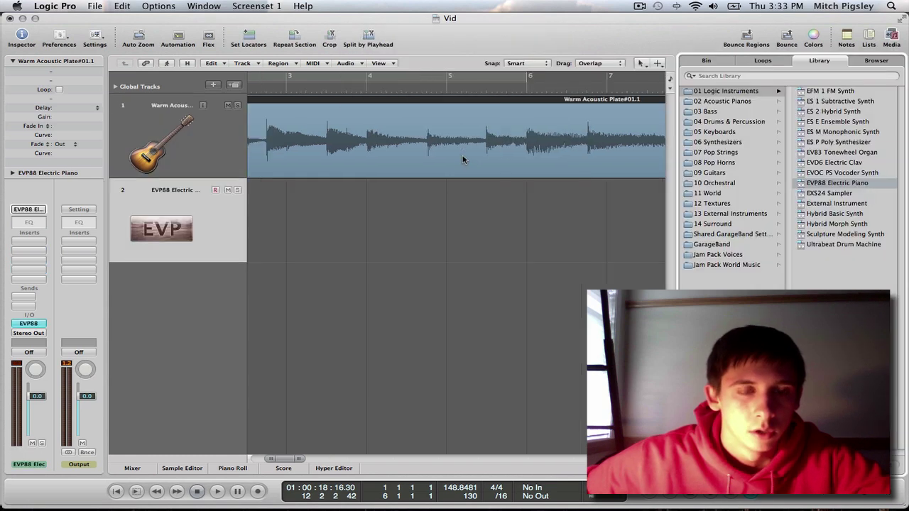
left_click(847, 244)
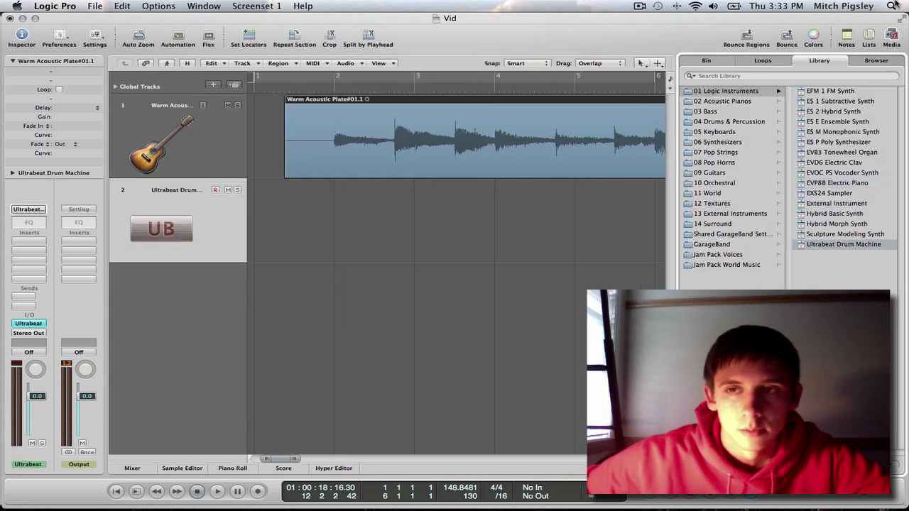
left_click(891, 39)
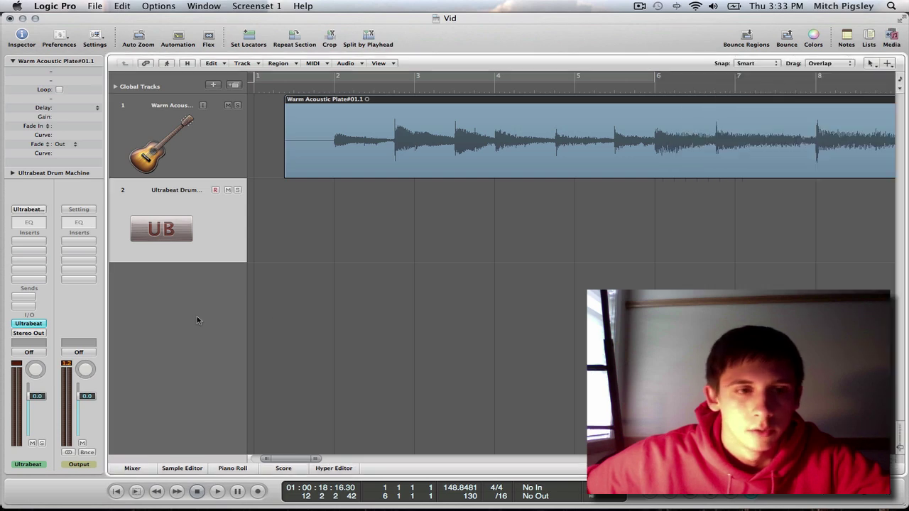
left_click(35, 323)
Step: Load the Indie Live Kit in Ultrabeat, show its full step grid and enable the step sequencer
left_click(295, 73)
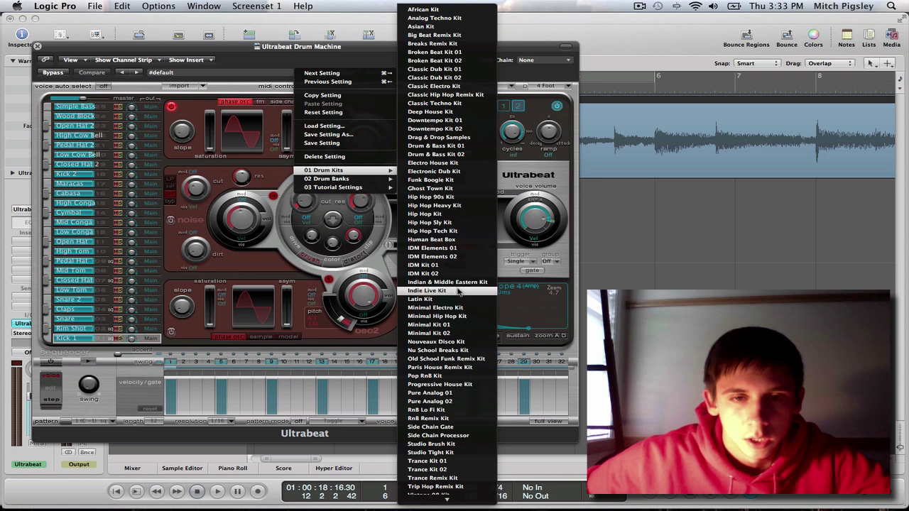
left_click(297, 264)
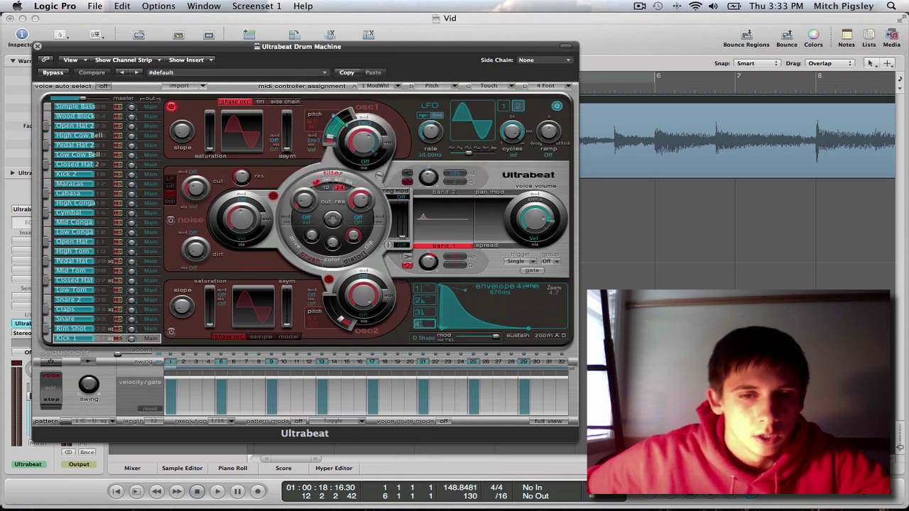
left_click(551, 421)
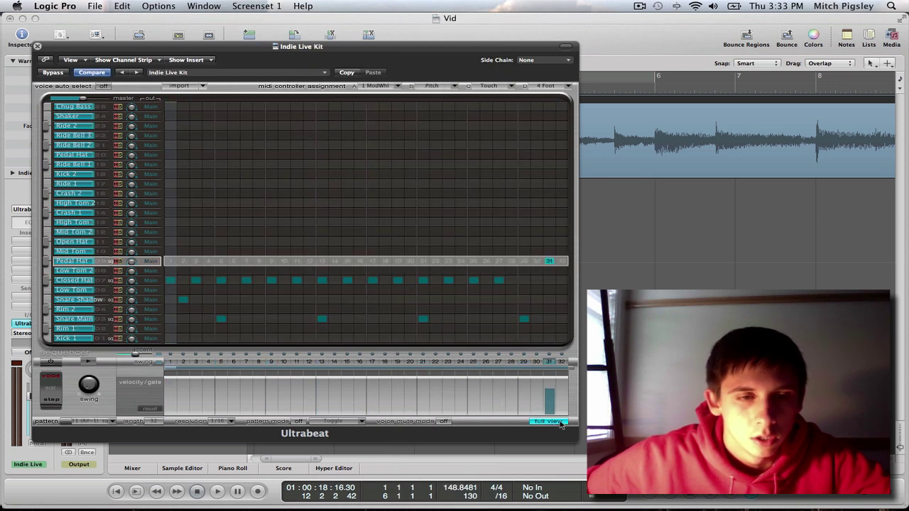
left_click(556, 423)
left_click(554, 423)
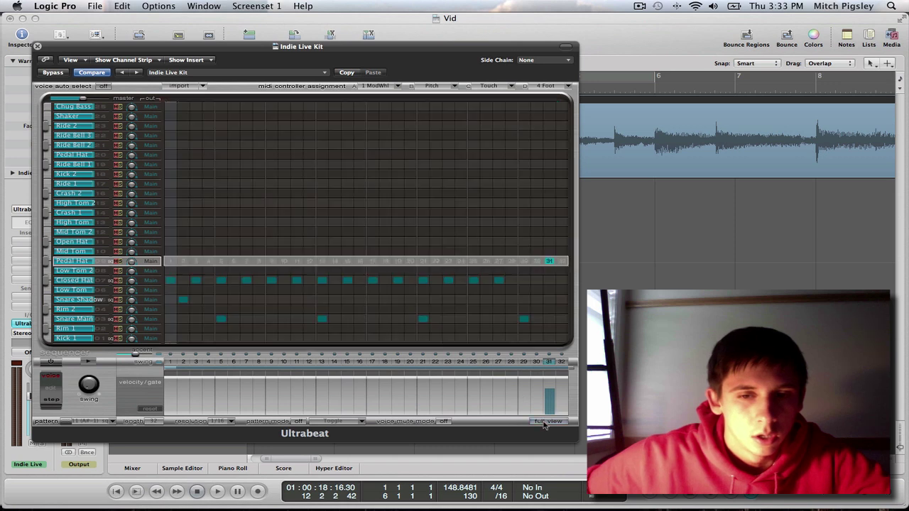
left_click(88, 362)
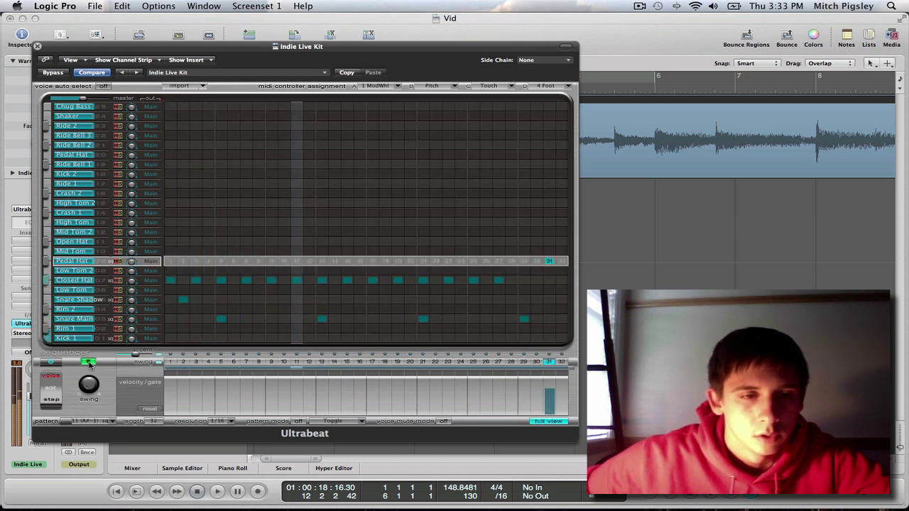
Step: Audition patterns 7, 3 and 2, choose pattern 1, and drag it onto the drum track
left_click(106, 421)
left_click(91, 353)
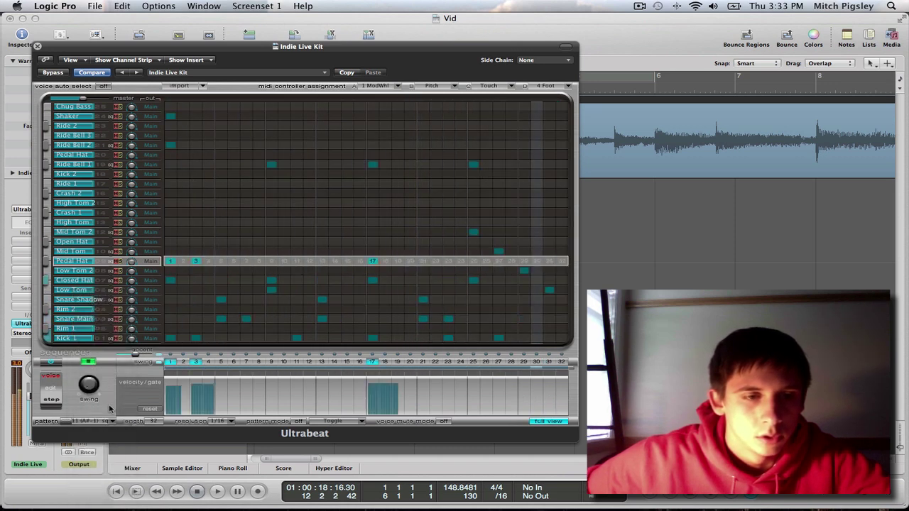
left_click(107, 421)
left_click(91, 316)
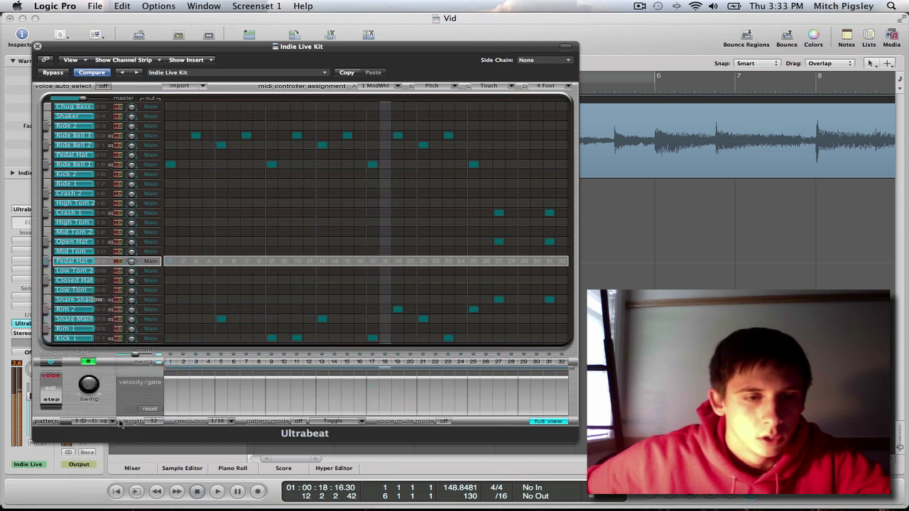
left_click(106, 421)
left_click(91, 306)
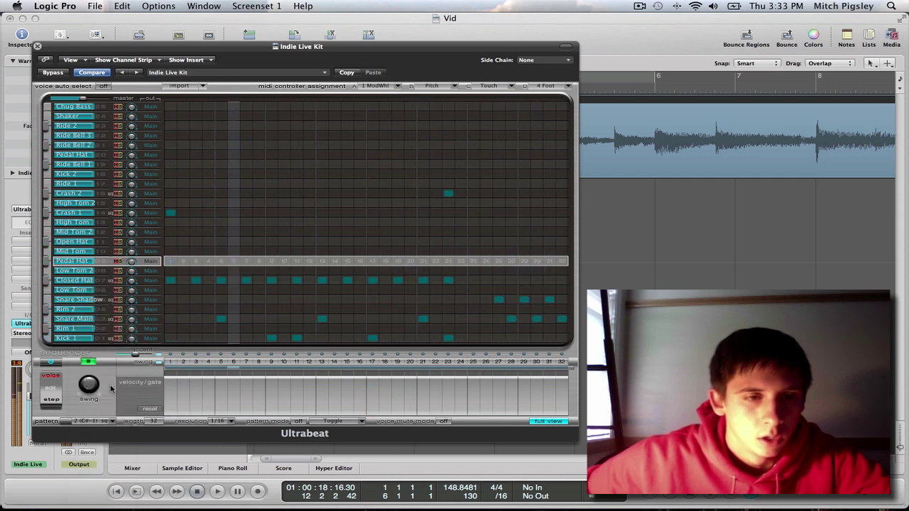
left_click(107, 421)
left_click(96, 308)
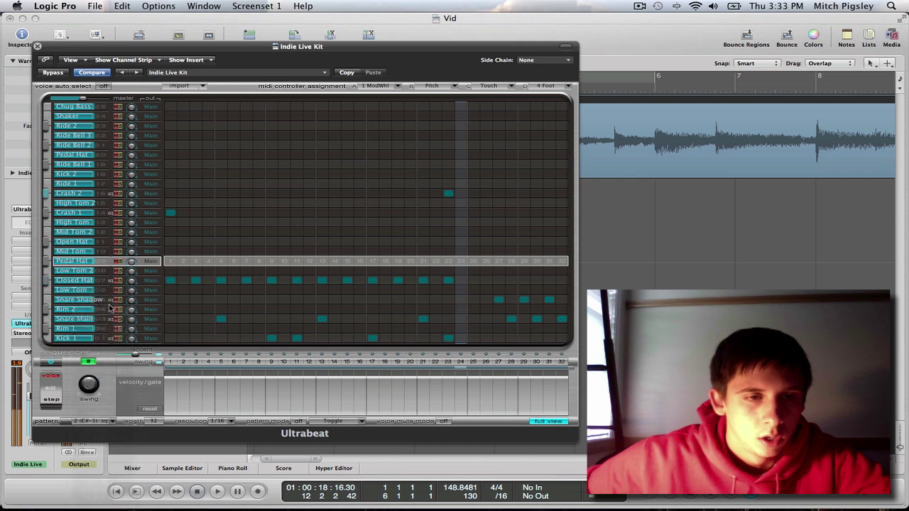
left_click(107, 421)
left_click(91, 297)
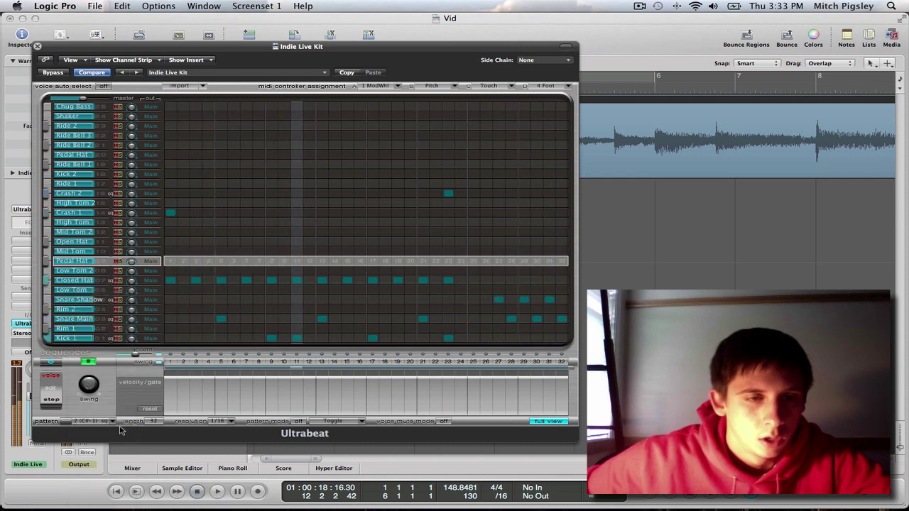
left_click_drag(301, 47, 794, 21)
left_click_drag(564, 395, 350, 223)
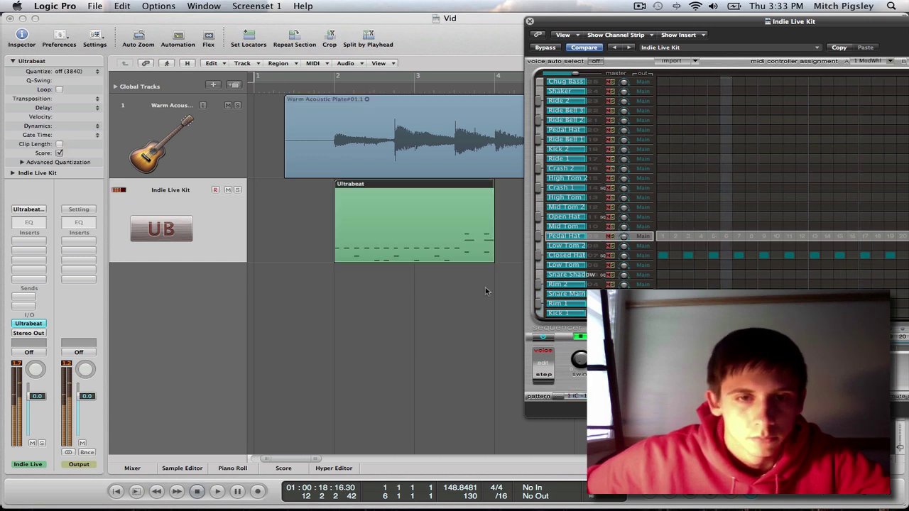
Step: Close Ultrabeat and show the Global Tracks tempo and beat-mapping lanes
left_click(529, 21)
scroll(495, 250, "down", 6)
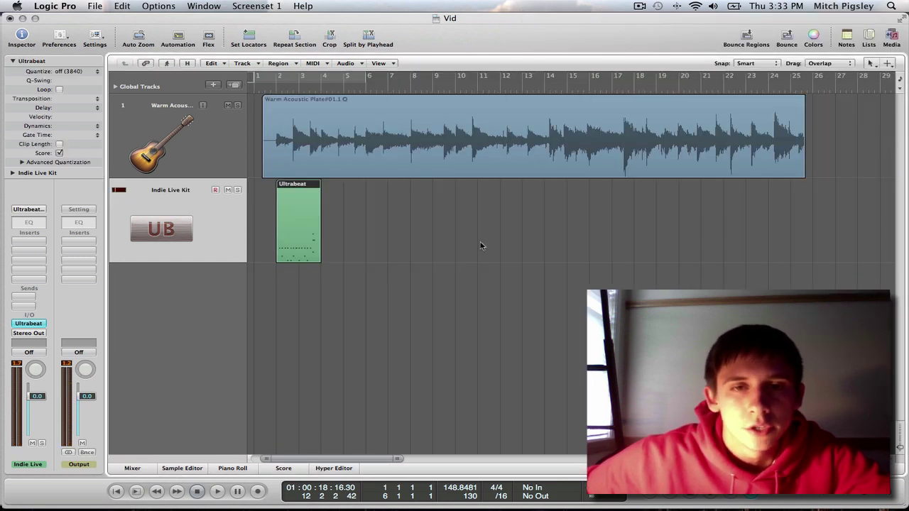
scroll(355, 200, "up", 3)
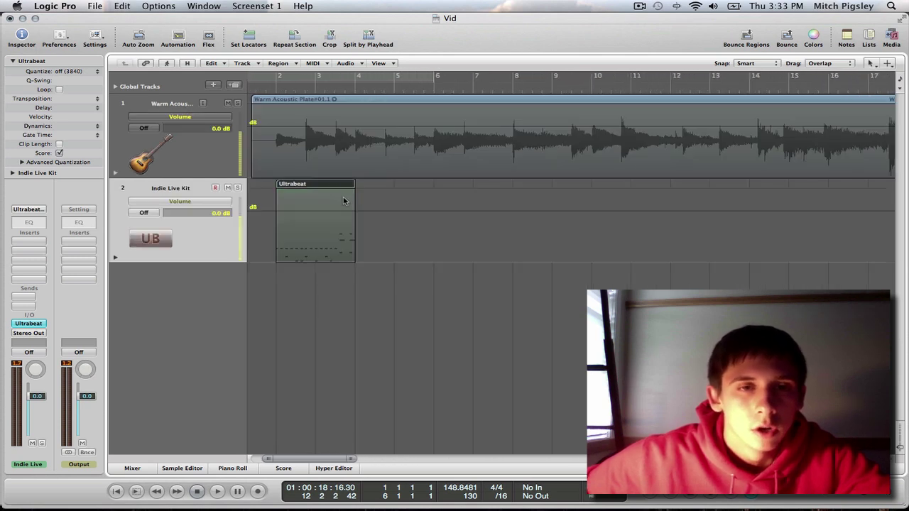
left_click(115, 86)
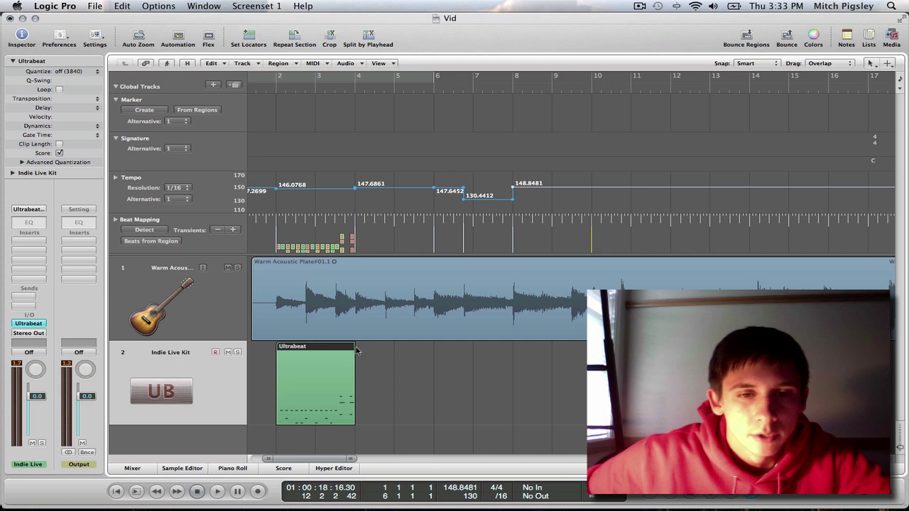
Step: Loop the Ultrabeat drum region out to bar 8 and play back from near bar 1
left_click_drag(357, 349, 517, 349)
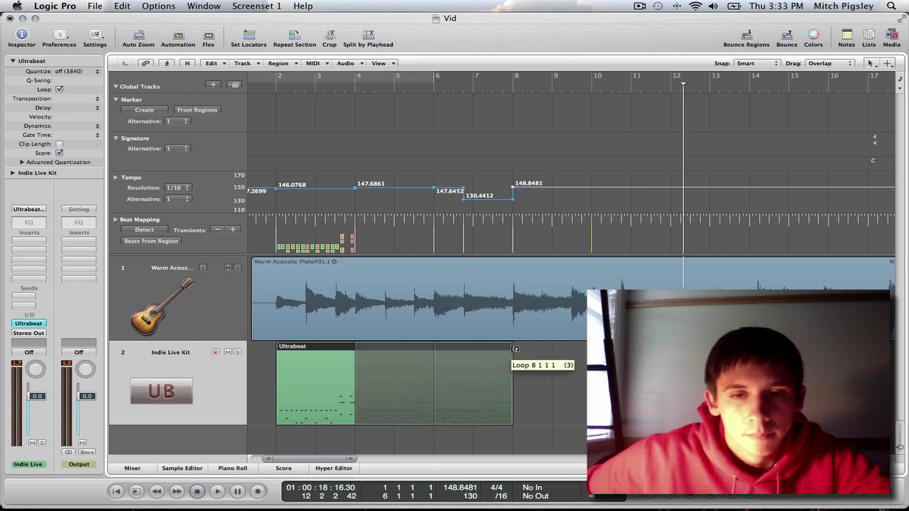
left_click(265, 93)
key("space")
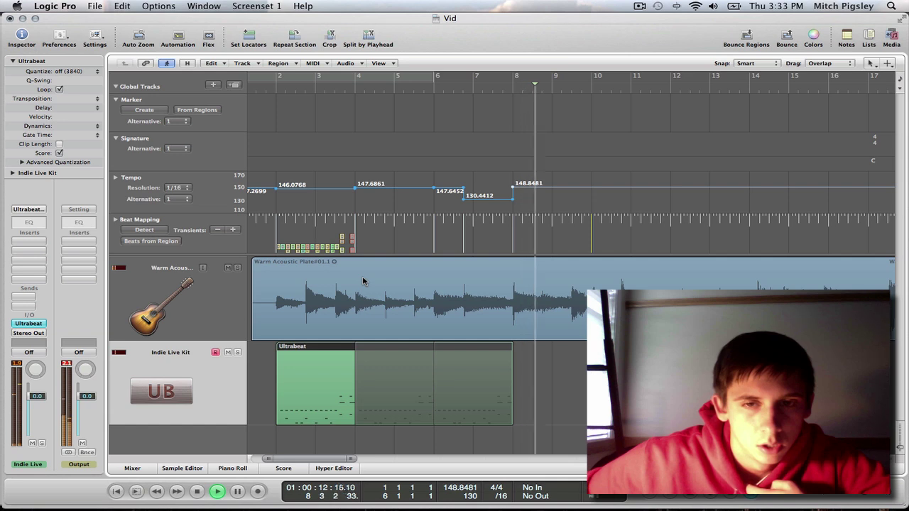
Step: Extend the drum loop to about bar 10, replay from bar 8, and select the Warm Acoustic region
left_click_drag(511, 346, 586, 345)
left_click(505, 94)
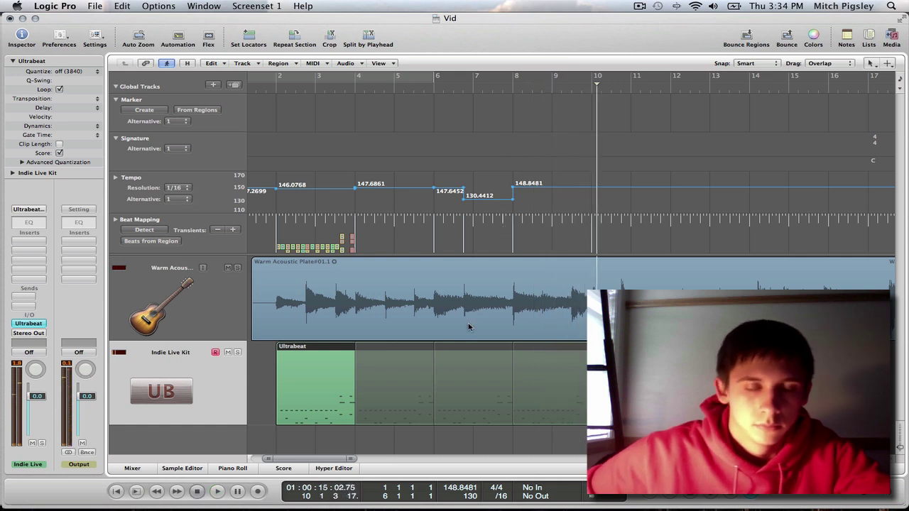
scroll(469, 327, "left", 2)
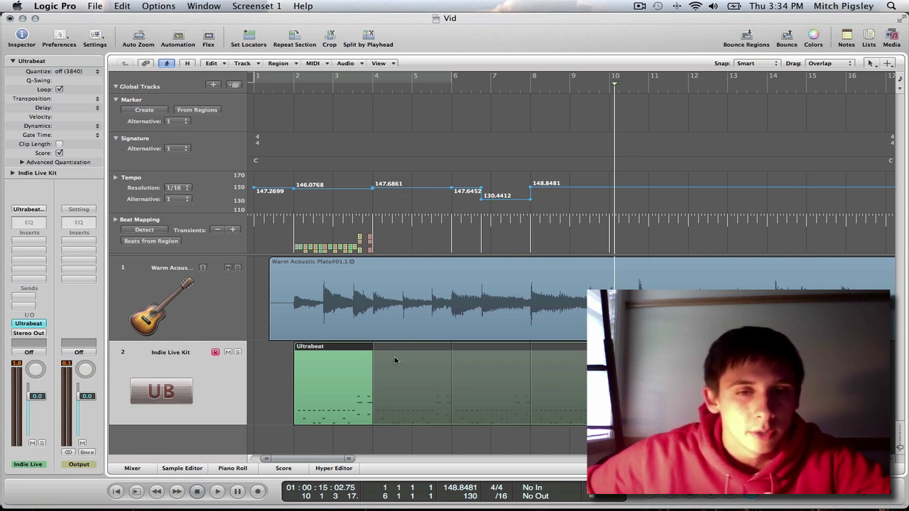
left_click(404, 295)
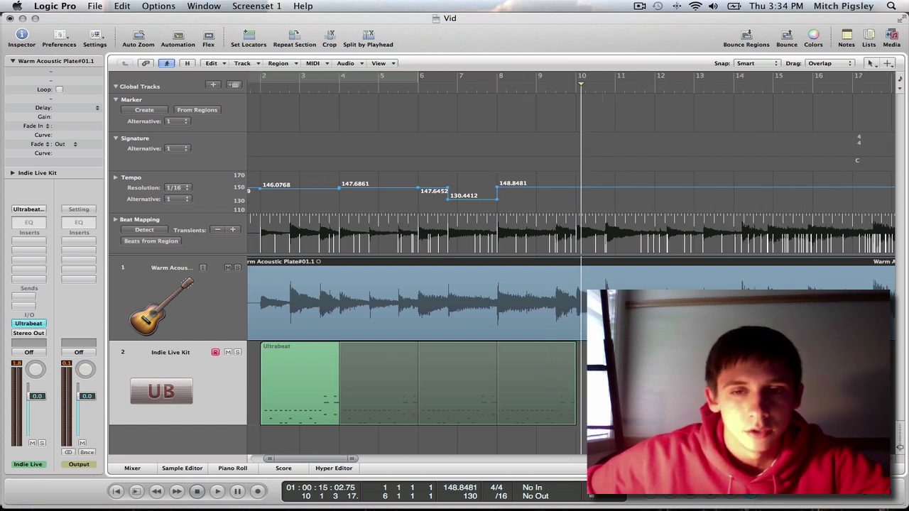
scroll(424, 365, "right", 2)
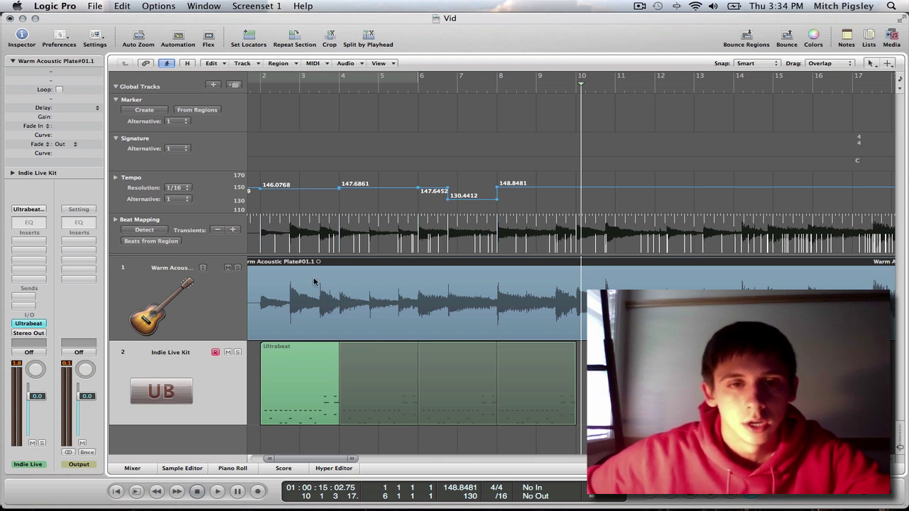